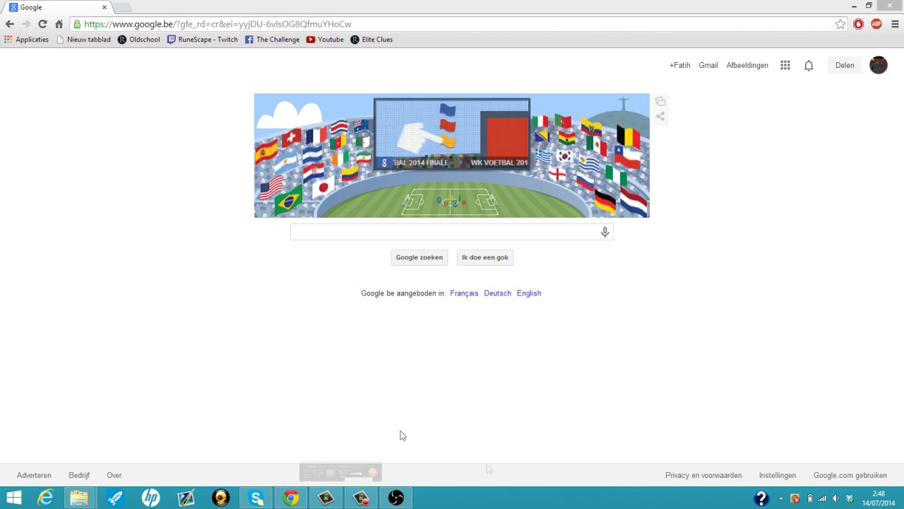
- Type 'streal' into Chrome's address bar to bring up streamtip.com suggestions
{"action": "left_click", "coordinate": [193, 24]}
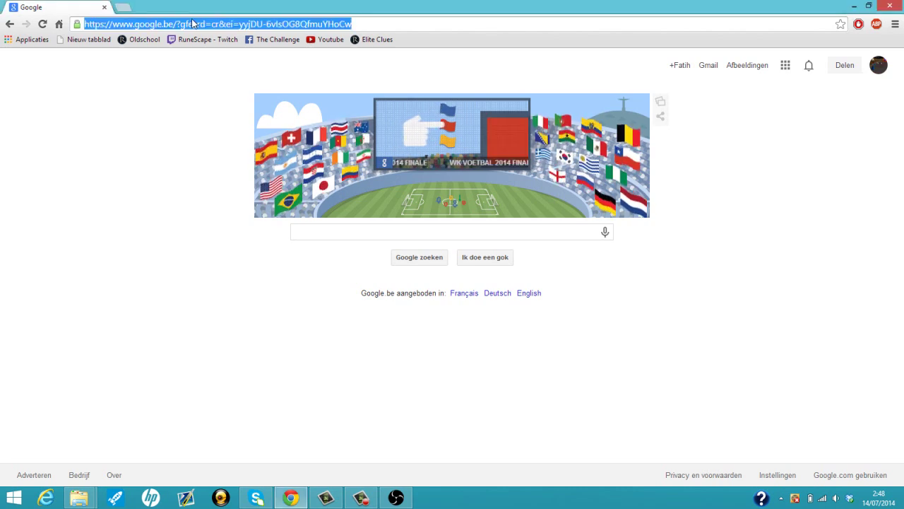
{"action": "type", "text": "streal"}
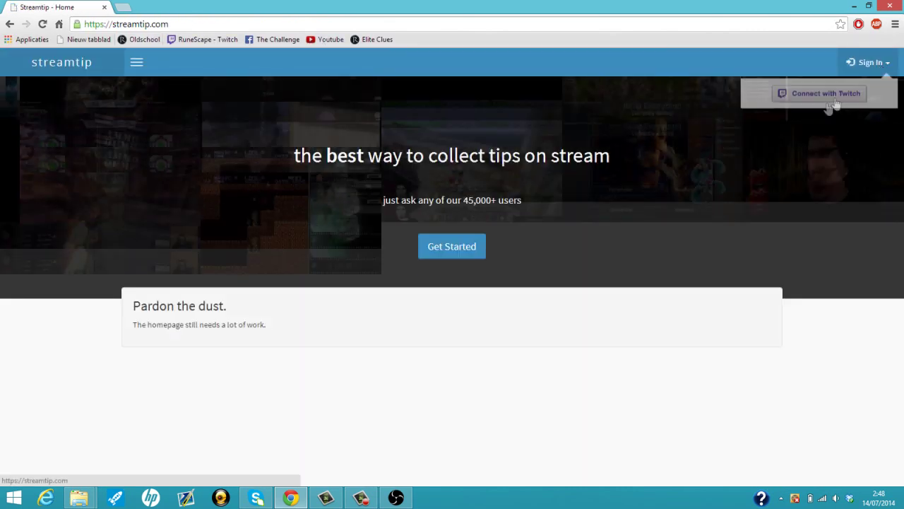
- Sign in to Streamtip with Twitch and open the Tip Alert project page from Downloads
{"action": "left_click", "coordinate": [821, 92]}
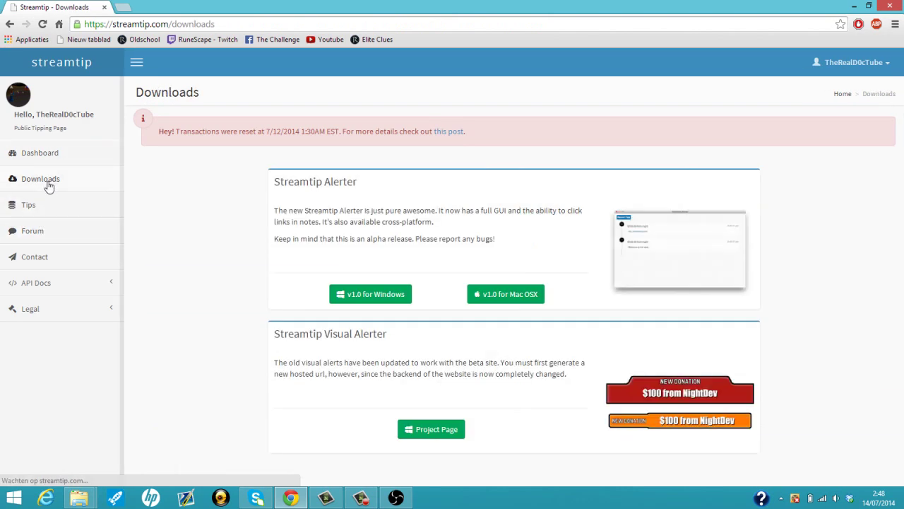
{"action": "left_click", "coordinate": [430, 429]}
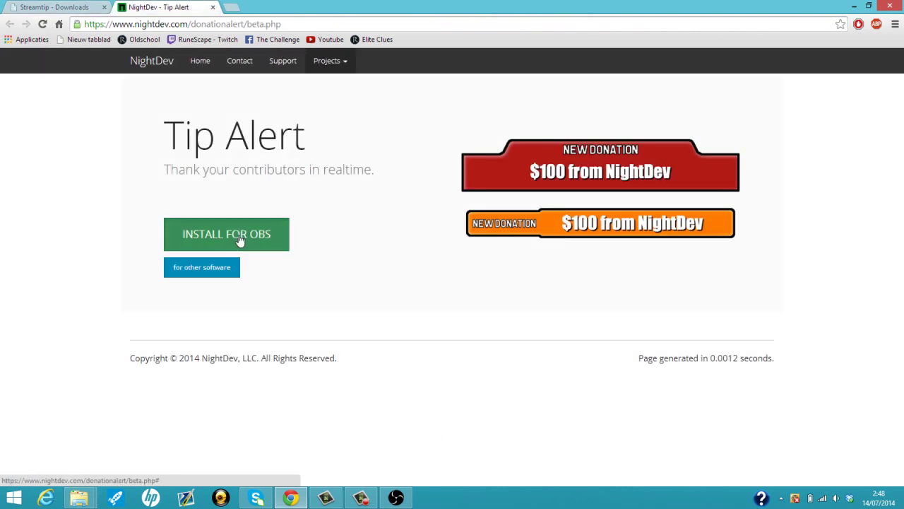
- Start the Tip Alert OBS install and download clrbrowser3_repack.zip, opening then minimising its contents
{"action": "left_click", "coordinate": [240, 239]}
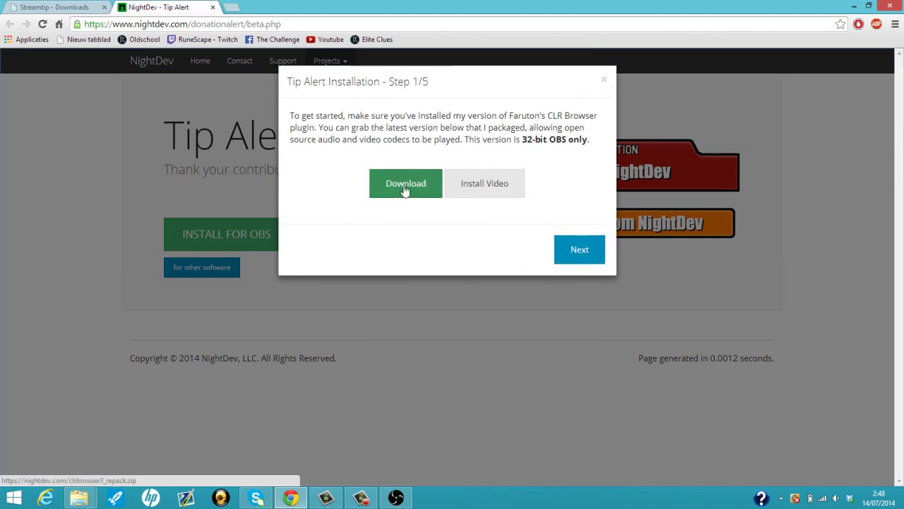
{"action": "left_click", "coordinate": [405, 189]}
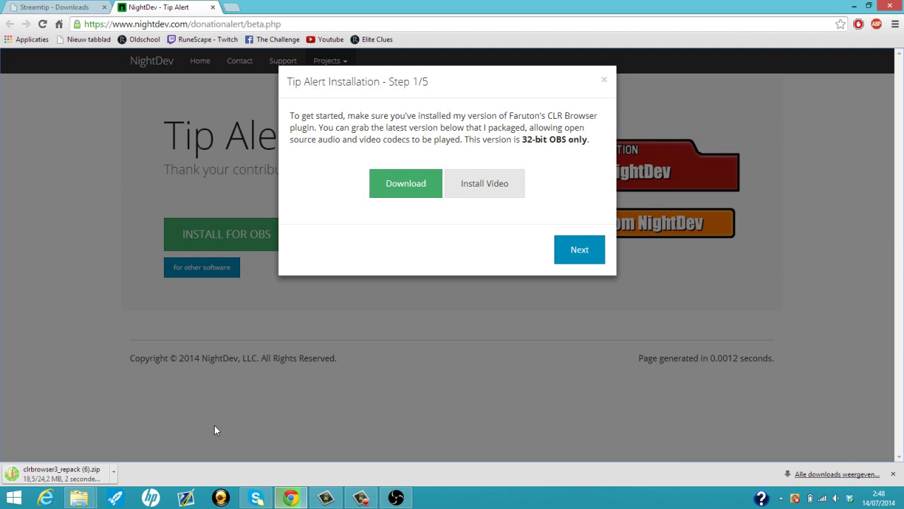
{"action": "left_click", "coordinate": [81, 477]}
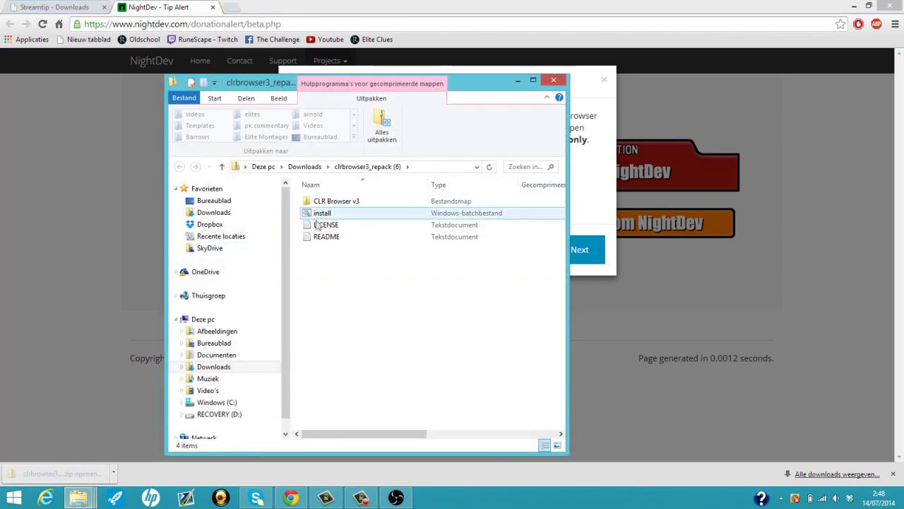
{"action": "left_click", "coordinate": [518, 80]}
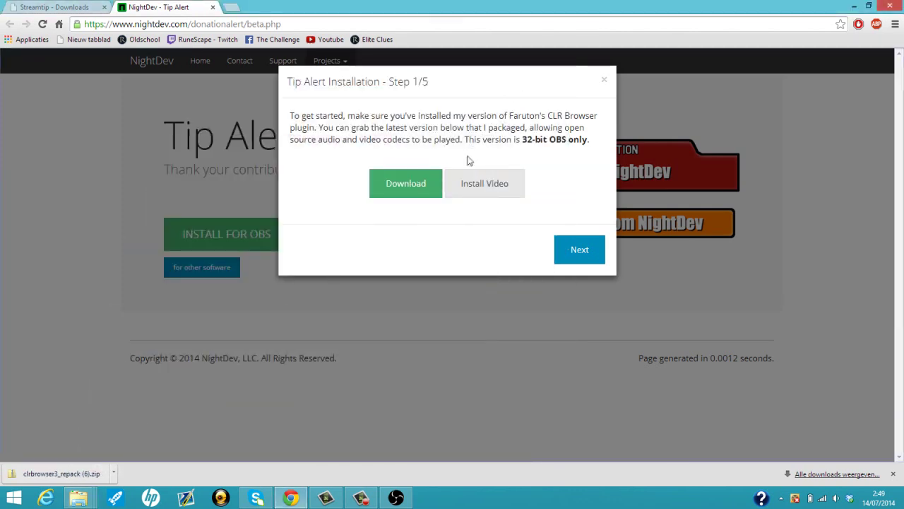
- Advance the Tip Alert wizard to Step 2/5, then return to the Streamtip Downloads tab
{"action": "left_click", "coordinate": [576, 252]}
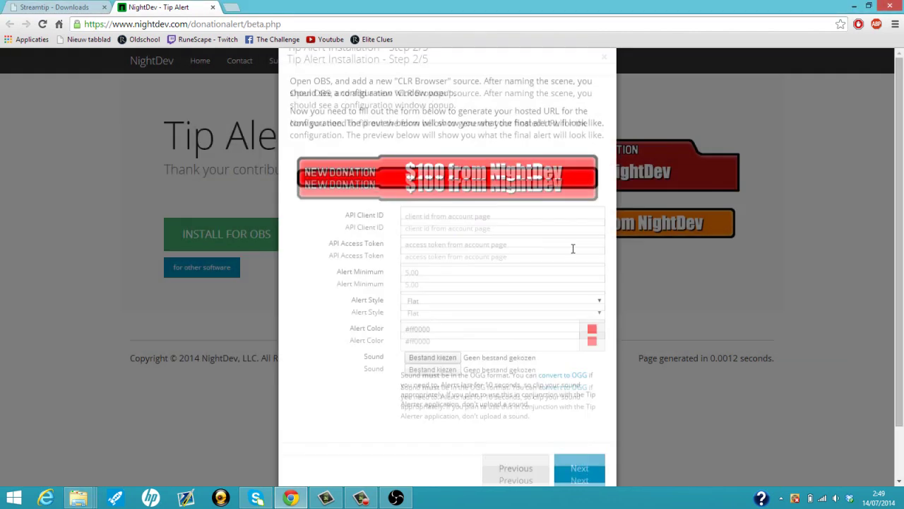
{"action": "double_click", "coordinate": [370, 249]}
{"action": "left_click", "coordinate": [387, 256]}
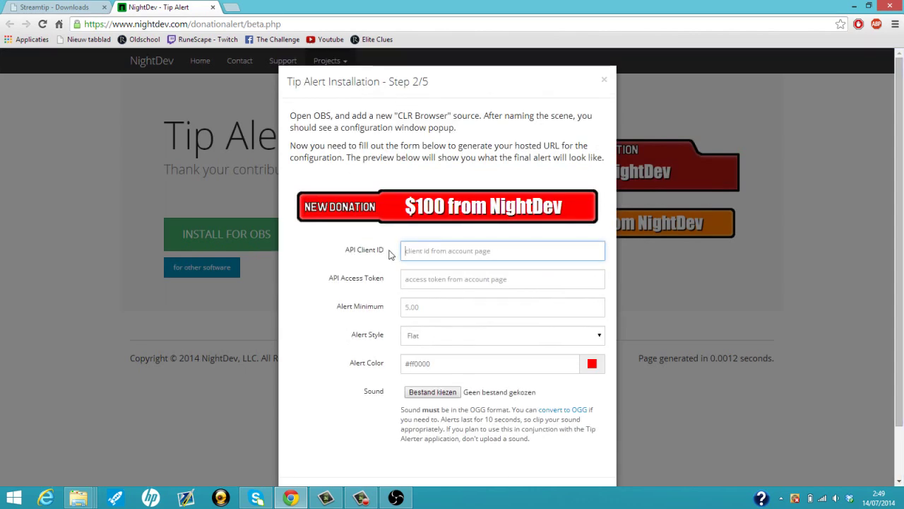
{"action": "left_click", "coordinate": [51, 7]}
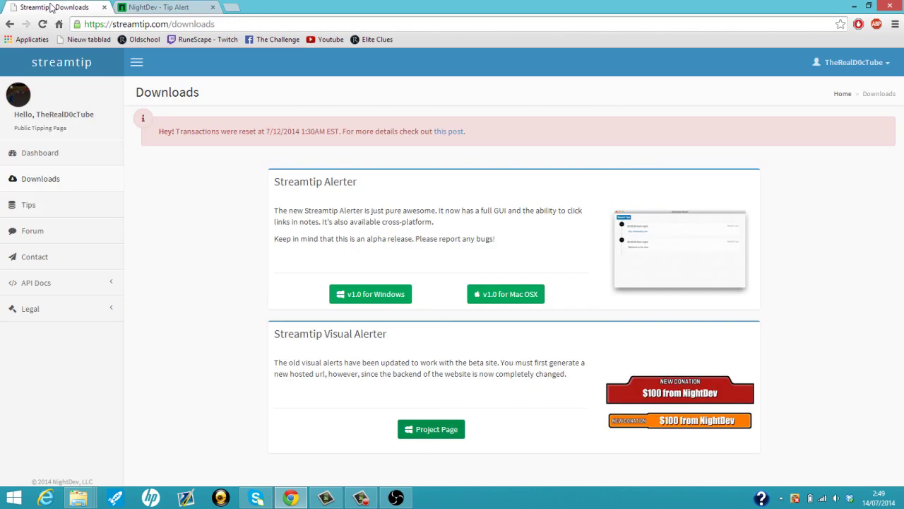
- Copy the API Client ID from the Streamtip account page into the Tip Alert form
{"action": "left_click", "coordinate": [859, 62]}
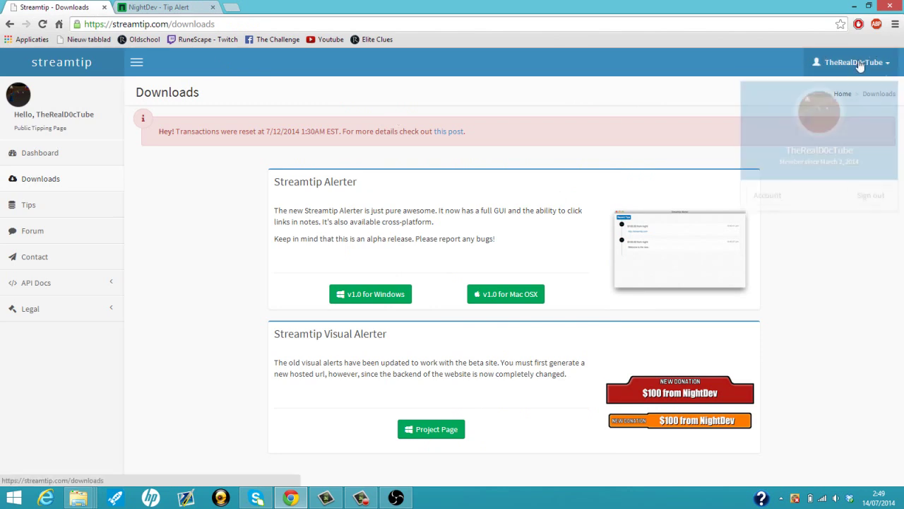
{"action": "left_click", "coordinate": [768, 191]}
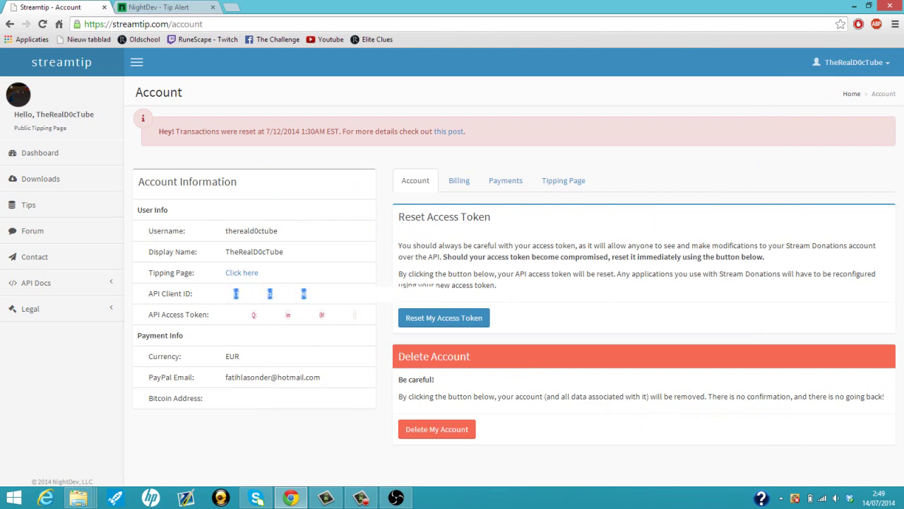
{"action": "right_click", "coordinate": [326, 293]}
{"action": "left_click", "coordinate": [353, 297]}
{"action": "key", "text": "ctrl+Tab"}
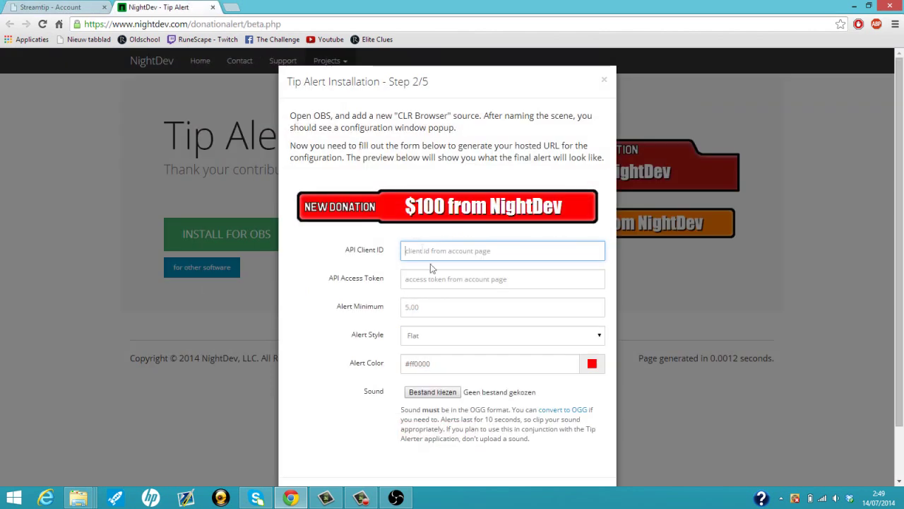
{"action": "right_click", "coordinate": [438, 250]}
{"action": "left_click", "coordinate": [467, 312]}
- Copy the API Access Token from Streamtip and paste it into the token field
{"action": "double_click", "coordinate": [352, 279]}
{"action": "key", "text": "ctrl+Tab"}
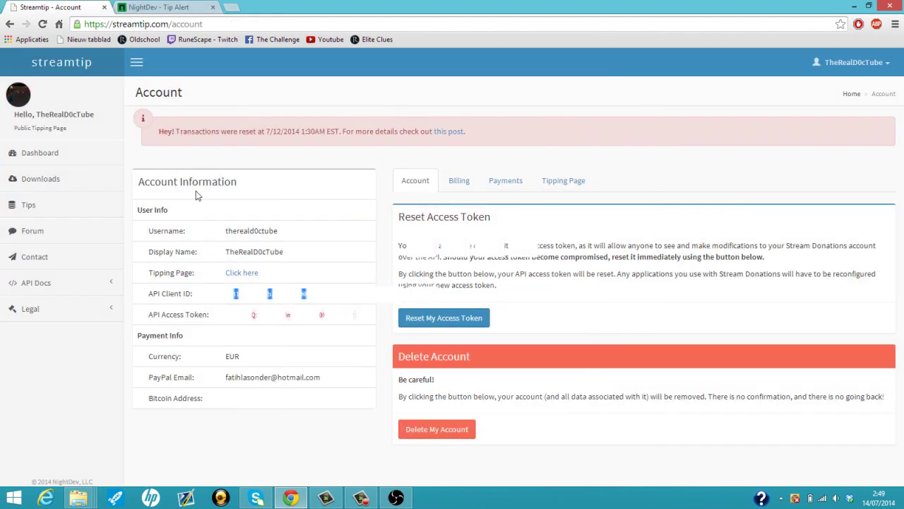
{"action": "left_click", "coordinate": [234, 331]}
{"action": "left_click_drag", "start_coordinate": [248, 314], "coordinate": [359, 315]}
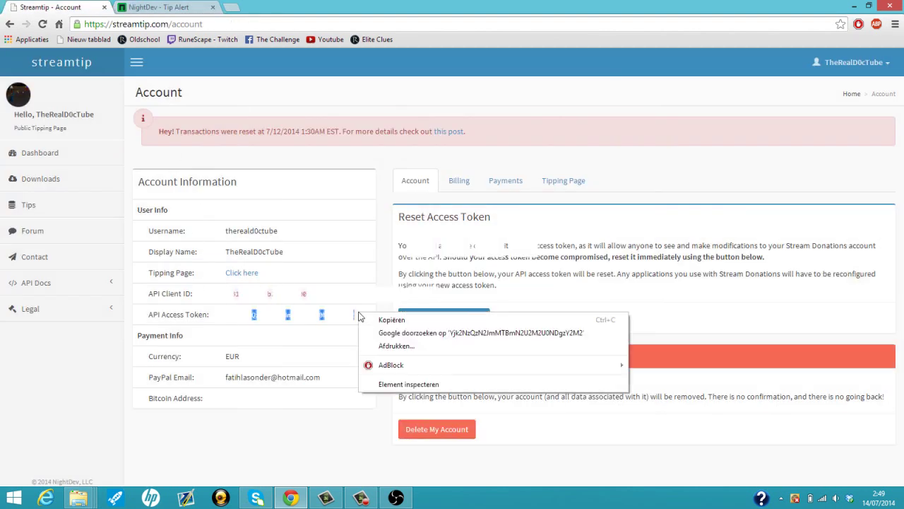
{"action": "left_click", "coordinate": [204, 6]}
{"action": "key", "text": "ctrl+v"}
{"action": "right_click", "coordinate": [440, 281]}
{"action": "left_click", "coordinate": [480, 364]}
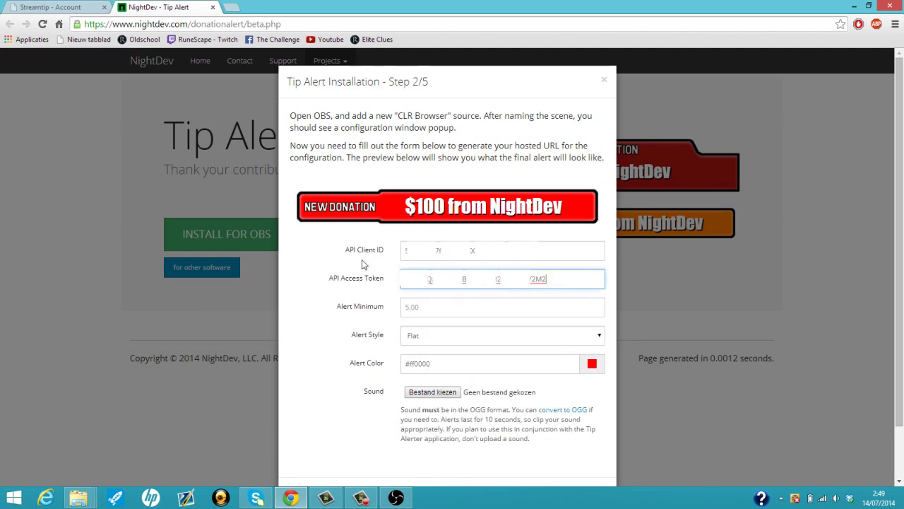
{"action": "left_click", "coordinate": [368, 281]}
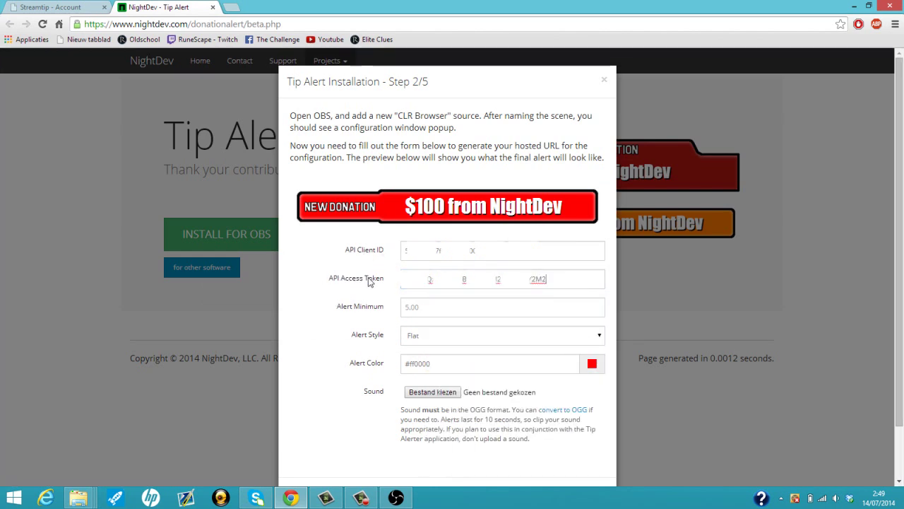
{"action": "left_click", "coordinate": [368, 281]}
- Preview the Stacked alert style, revert to Flat, and open the Alert Color swatch
{"action": "left_click", "coordinate": [435, 310]}
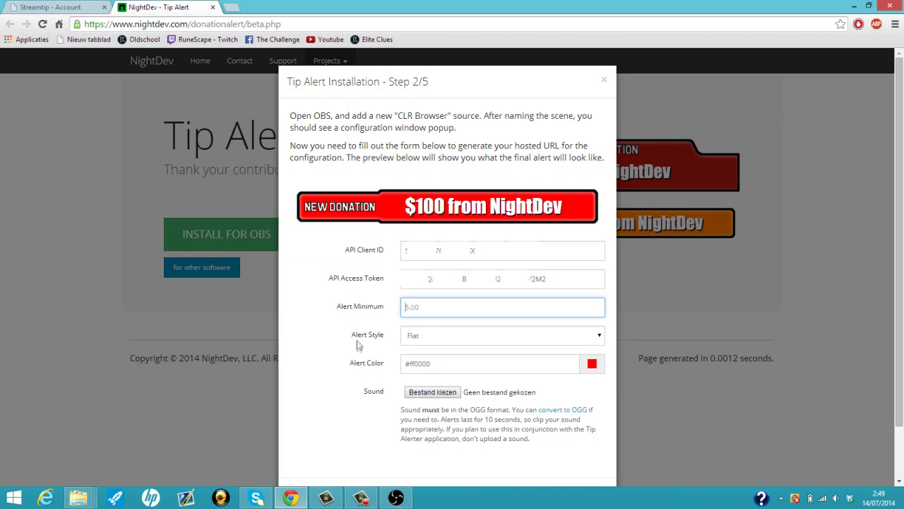
{"action": "left_click", "coordinate": [405, 338]}
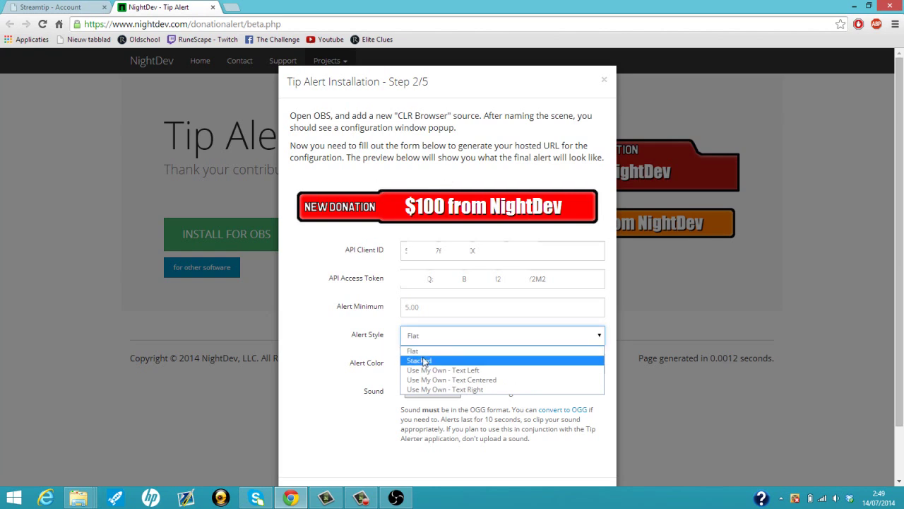
{"action": "left_click", "coordinate": [424, 360]}
{"action": "left_click", "coordinate": [435, 337]}
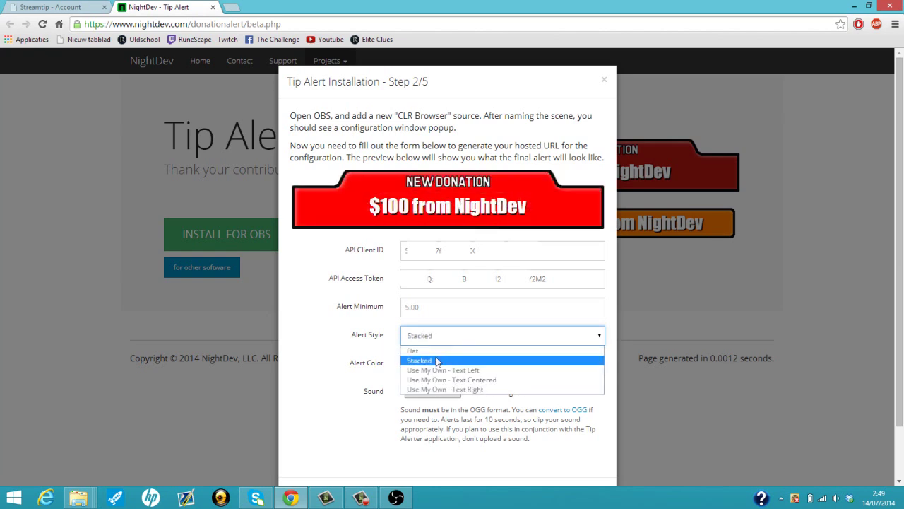
{"action": "left_click", "coordinate": [452, 349]}
{"action": "left_click", "coordinate": [592, 366]}
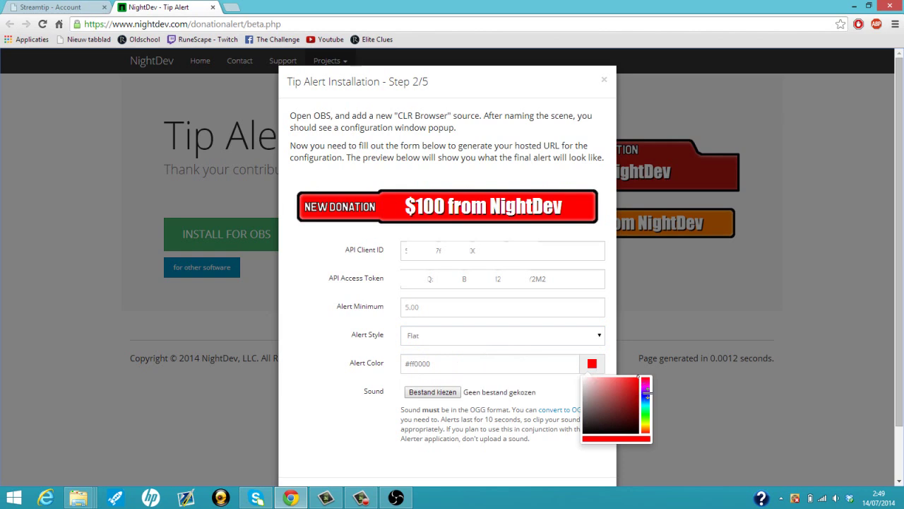
- Pick blue (#000aff) as the alert colour and close the colour picker
{"action": "left_click", "coordinate": [645, 393]}
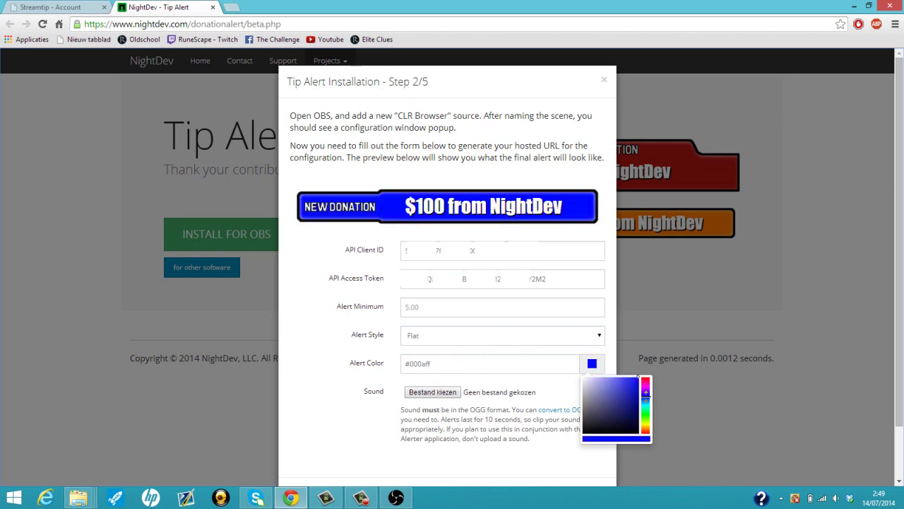
{"action": "left_click", "coordinate": [489, 351]}
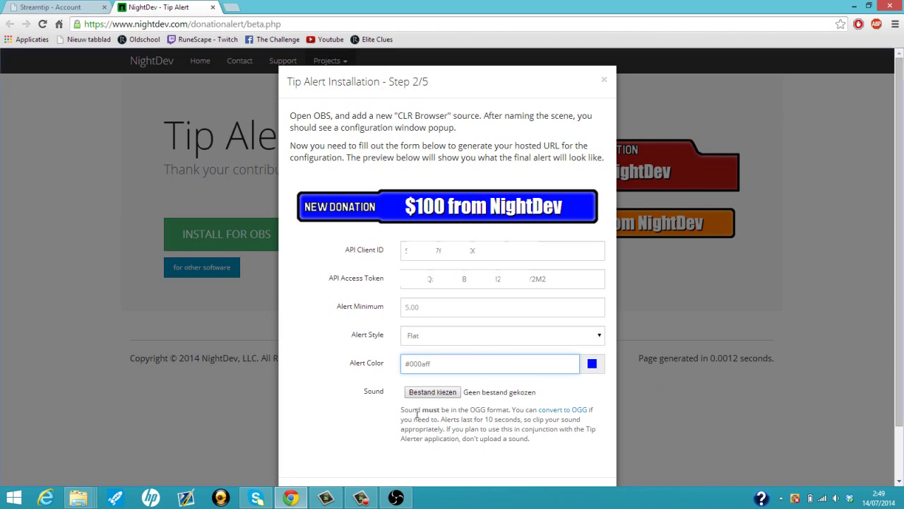
{"action": "left_click_drag", "start_coordinate": [417, 410], "coordinate": [490, 410]}
{"action": "left_click", "coordinate": [493, 409]}
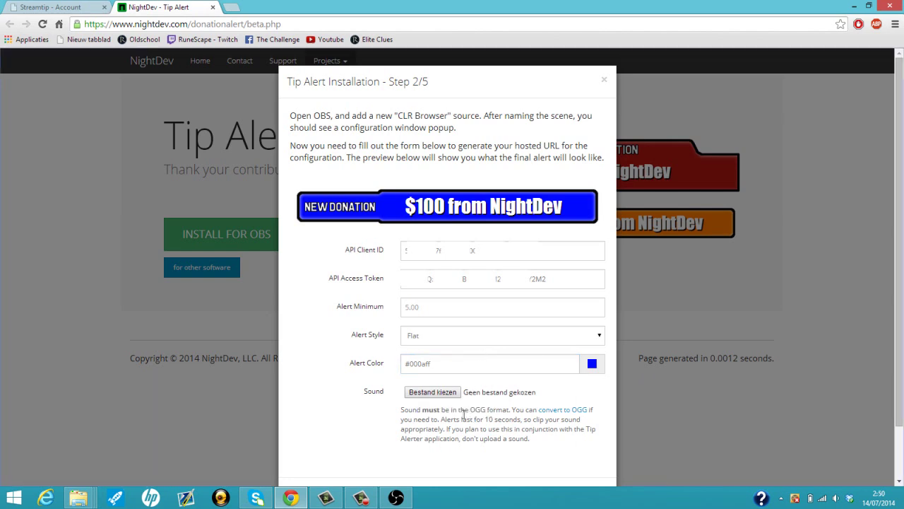
{"action": "scroll", "coordinate": [456, 414], "scroll_direction": "down", "scroll_amount": 1}
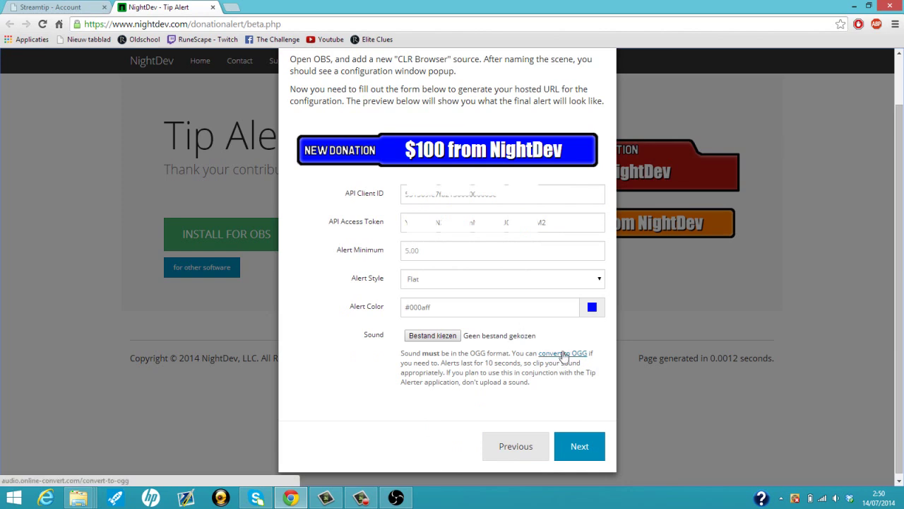
{"action": "left_click_drag", "start_coordinate": [425, 365], "coordinate": [487, 363]}
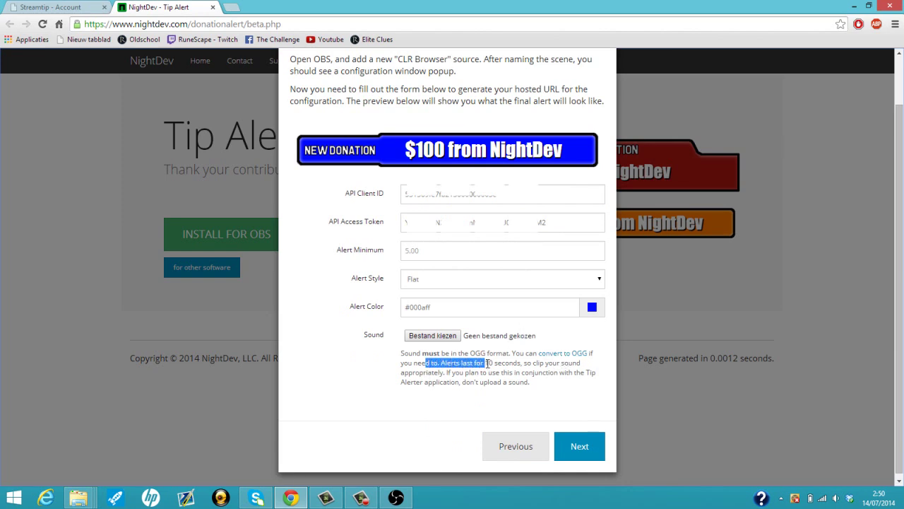
{"action": "left_click", "coordinate": [487, 362]}
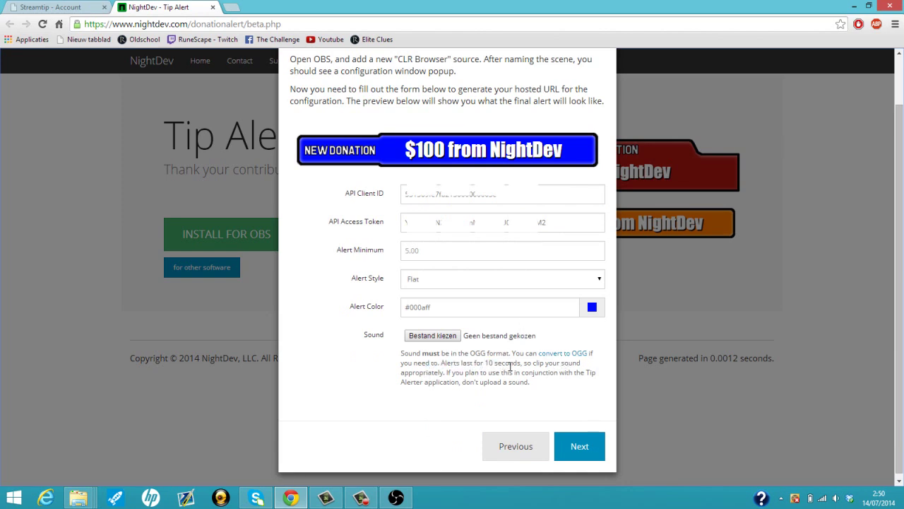
- Browse to Documenten and upload 'fight for you.ogg' as the Sound file
{"action": "left_click", "coordinate": [428, 337]}
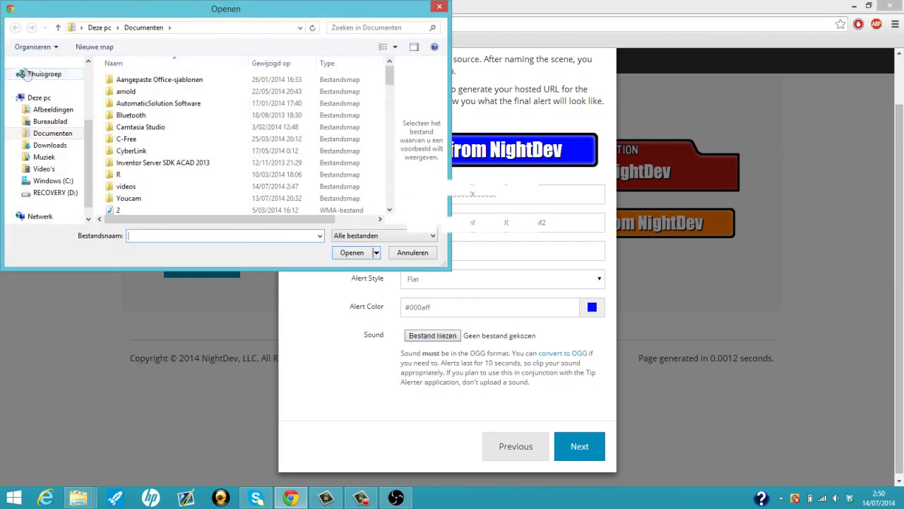
{"action": "left_click", "coordinate": [50, 133]}
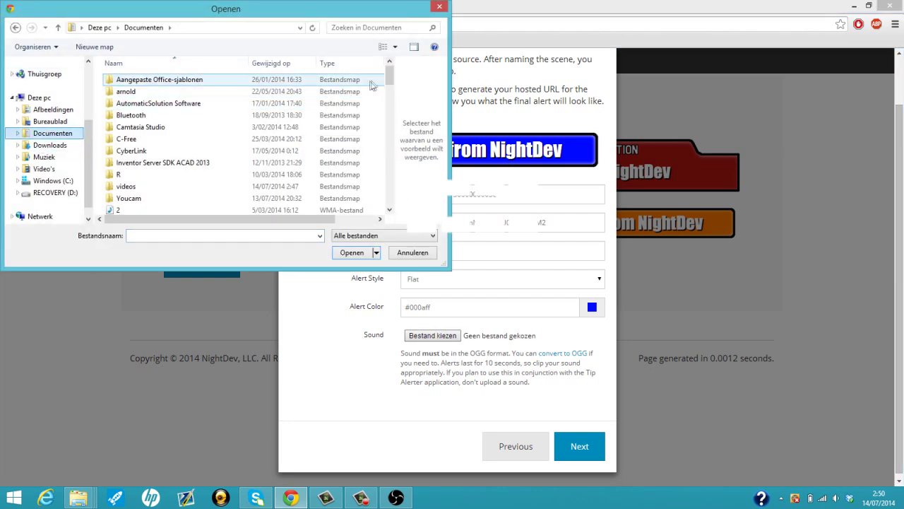
{"action": "left_click_drag", "start_coordinate": [389, 79], "coordinate": [387, 139]}
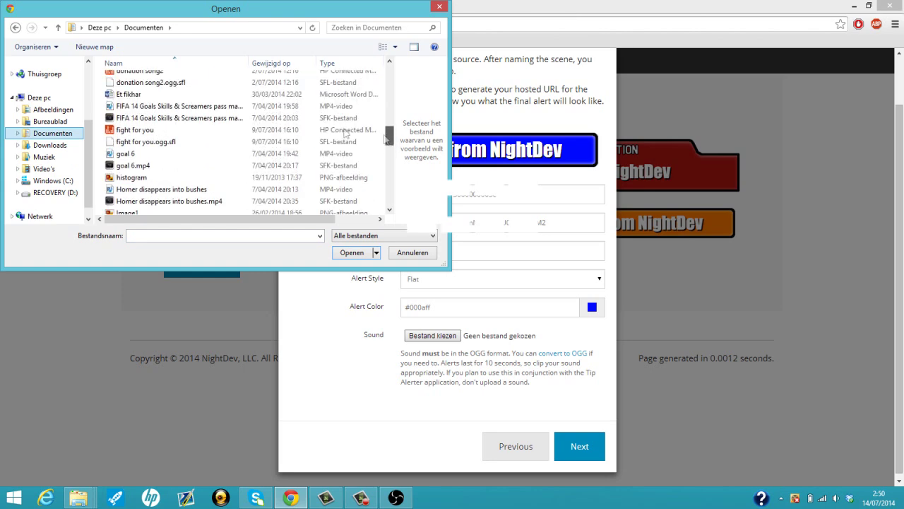
{"action": "left_click", "coordinate": [205, 130]}
{"action": "left_click", "coordinate": [365, 253]}
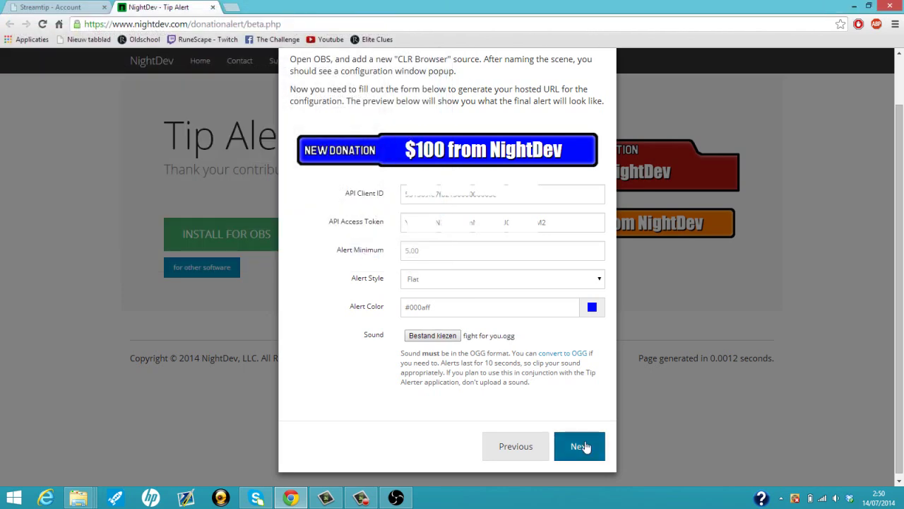
- Return to the settings form, set Alert Minimum to 5, and generate the hosted URL
{"action": "left_click", "coordinate": [581, 446]}
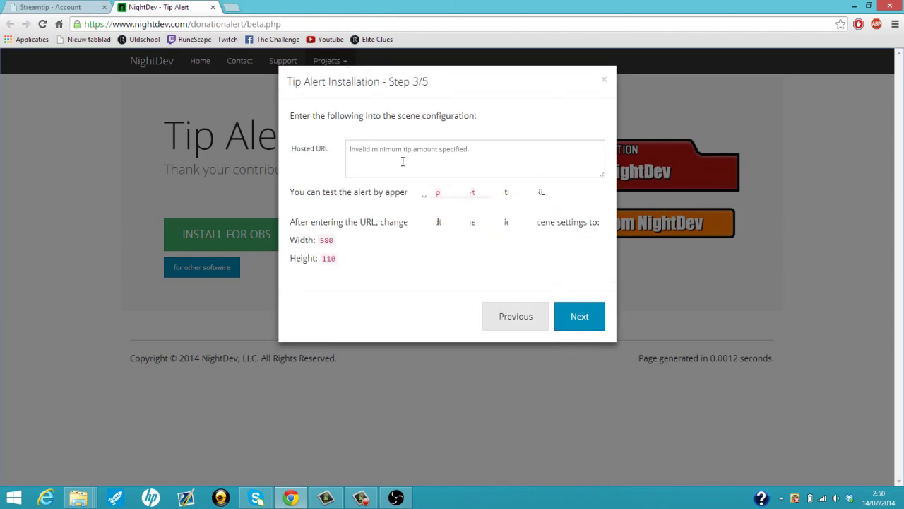
{"action": "left_click", "coordinate": [517, 318]}
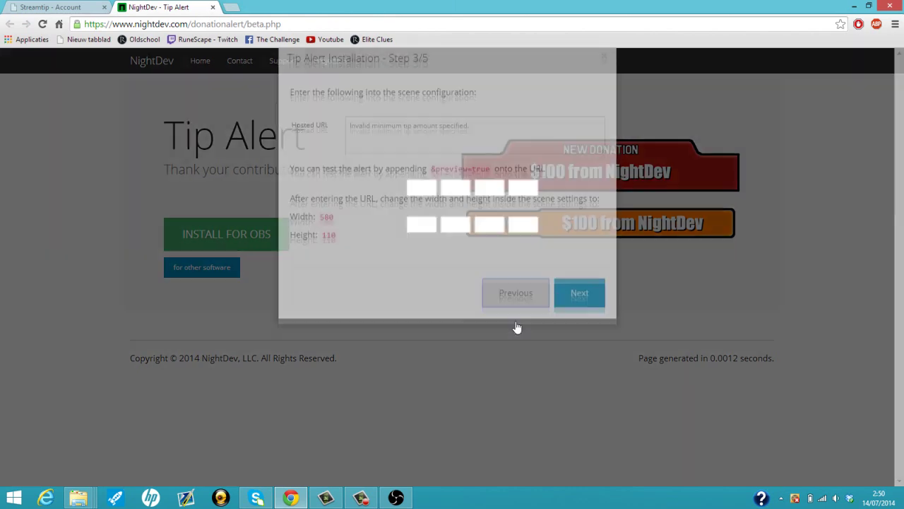
{"action": "left_click", "coordinate": [433, 250]}
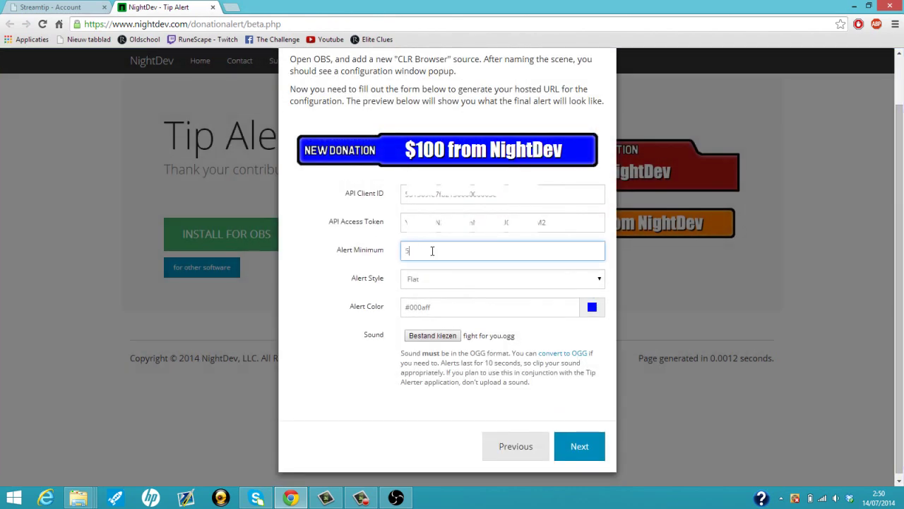
{"action": "left_click", "coordinate": [571, 444]}
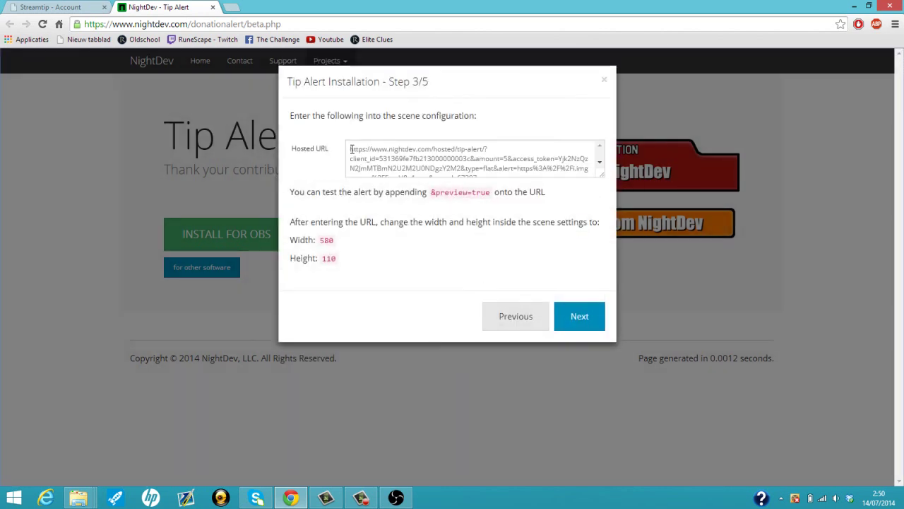
- Copy the generated hosted alert URL and switch to OBS
{"action": "left_click_drag", "start_coordinate": [351, 149], "coordinate": [507, 185]}
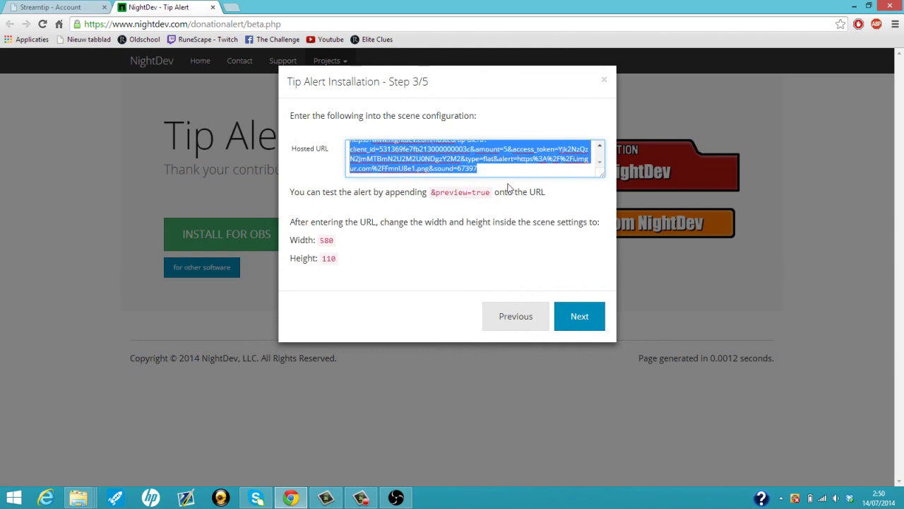
{"action": "right_click", "coordinate": [510, 173]}
{"action": "left_click", "coordinate": [543, 226]}
{"action": "left_click", "coordinate": [396, 498]}
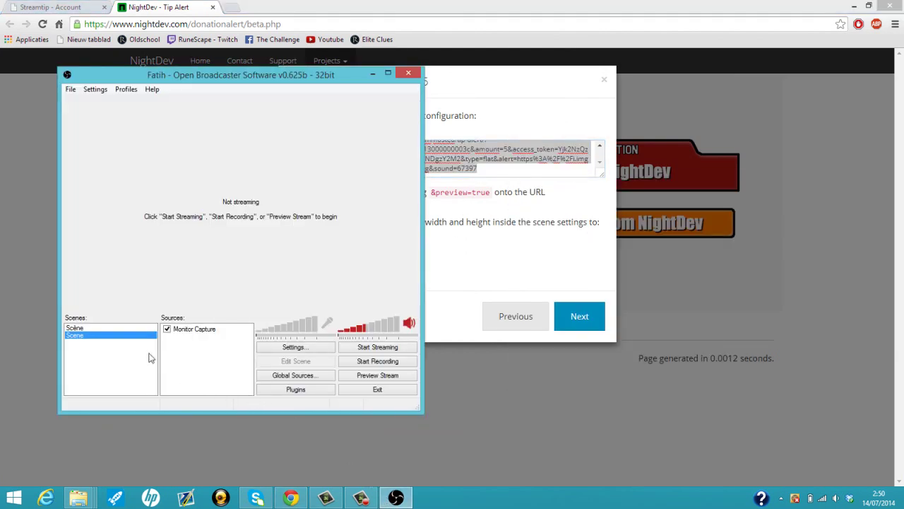
- Start Preview Stream and add a CLR Browser source under its default name
{"action": "left_click", "coordinate": [377, 375]}
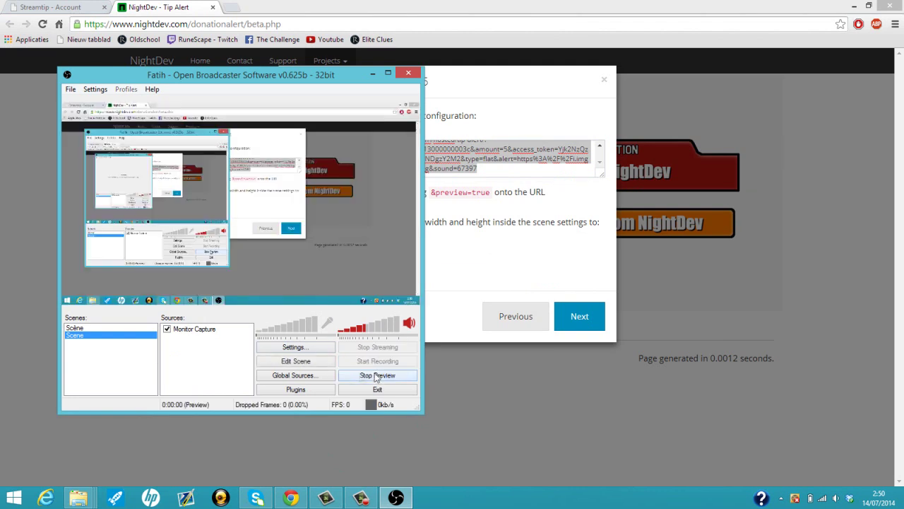
{"action": "right_click", "coordinate": [198, 364]}
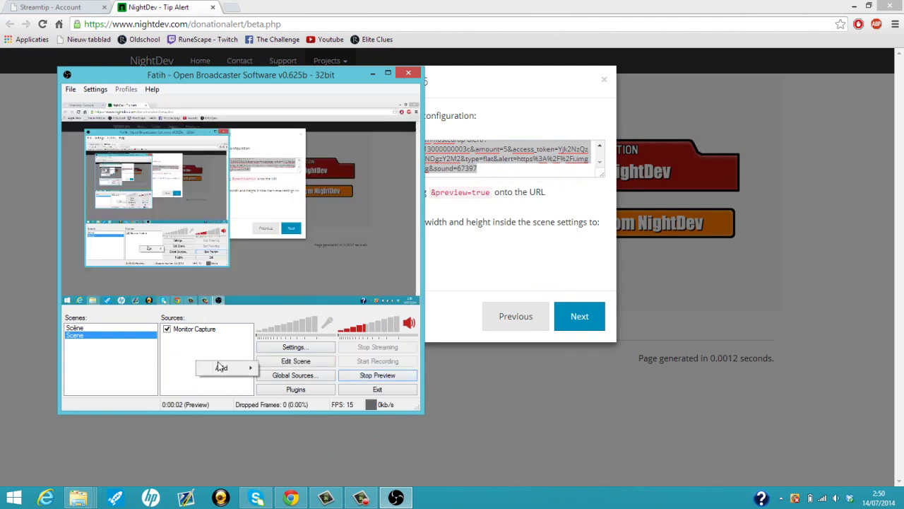
{"action": "mouse_move", "coordinate": [220, 367]}
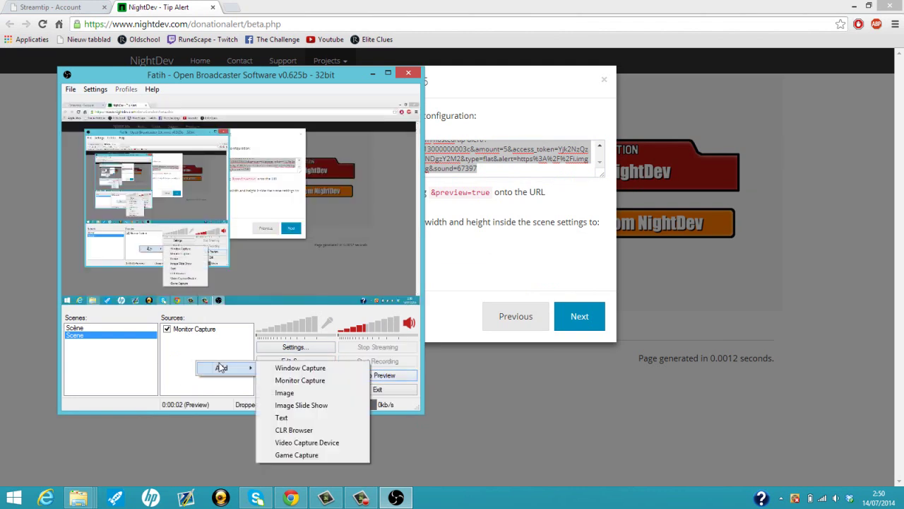
{"action": "left_click", "coordinate": [307, 430]}
{"action": "left_click", "coordinate": [486, 259]}
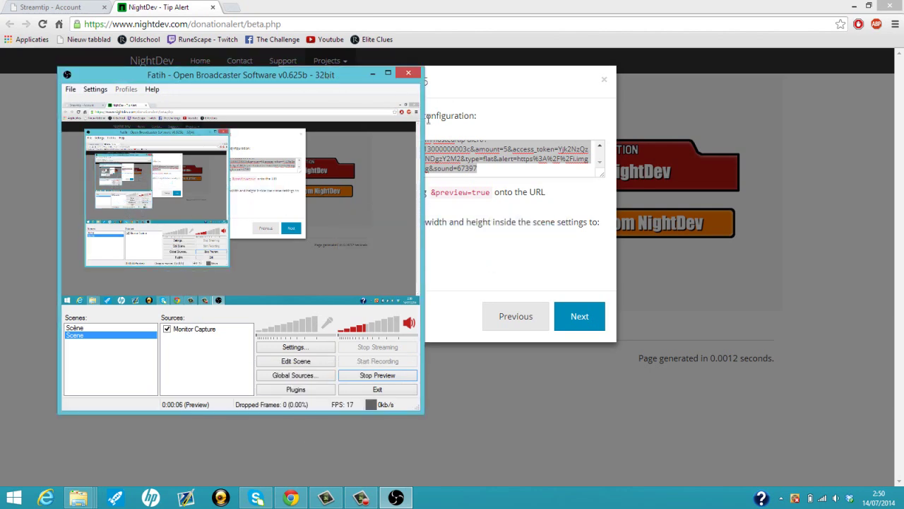
{"action": "left_click", "coordinate": [309, 210]}
- Set the CLR Browser source width to 580, paste the hosted alert URL, and add it
{"action": "double_click", "coordinate": [309, 213]}
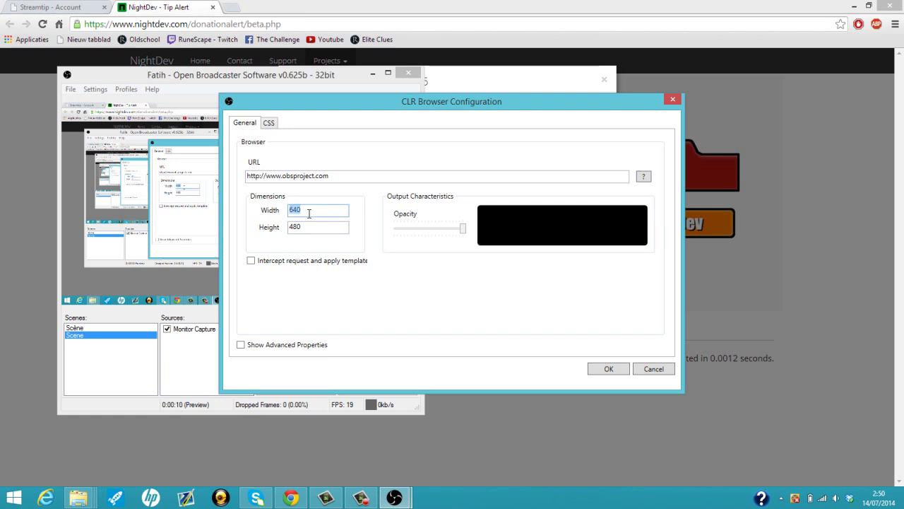
{"action": "type", "text": "580"}
{"action": "double_click", "coordinate": [309, 227]}
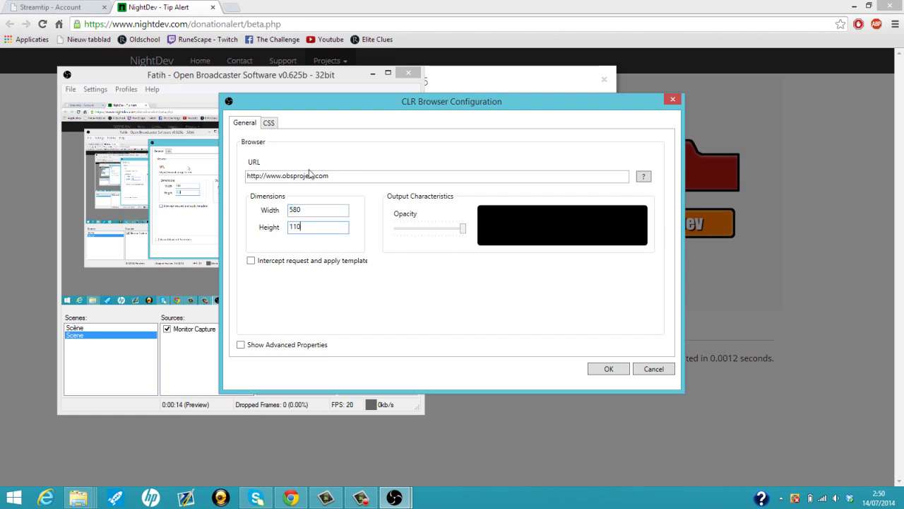
{"action": "left_click_drag", "start_coordinate": [339, 177], "coordinate": [212, 181]}
{"action": "right_click", "coordinate": [286, 182]}
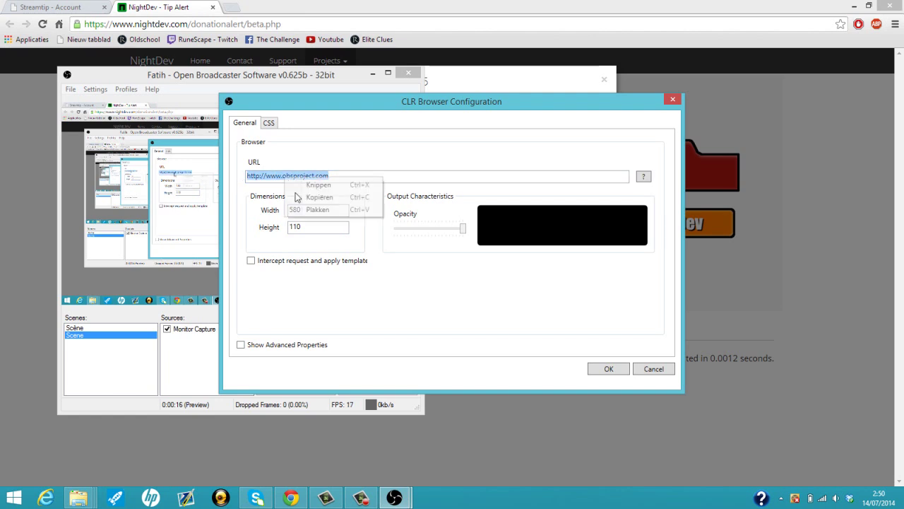
{"action": "left_click", "coordinate": [323, 208]}
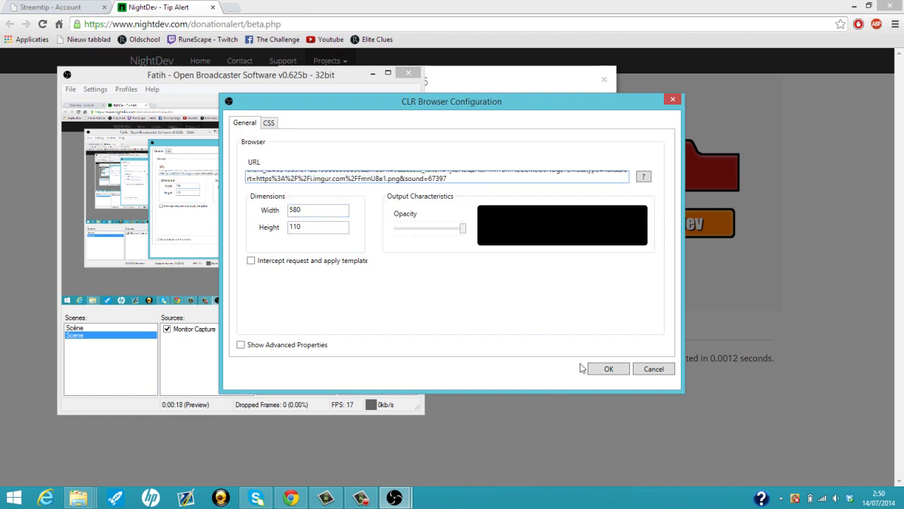
{"action": "left_click", "coordinate": [606, 369]}
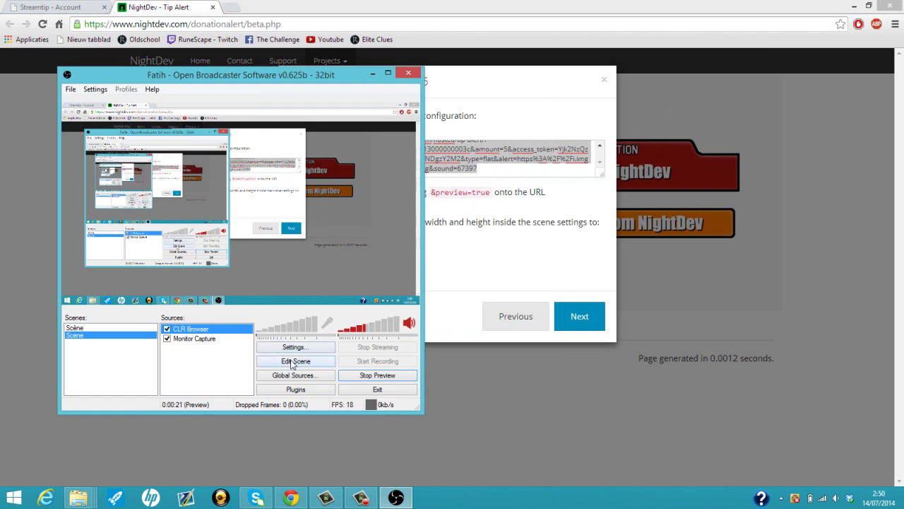
- Enable scene editing and drag the tip alert source toward the preview's middle
{"action": "left_click", "coordinate": [291, 363]}
{"action": "left_click_drag", "start_coordinate": [158, 149], "coordinate": [228, 260]}
{"action": "left_click_drag", "start_coordinate": [200, 203], "coordinate": [368, 189]}
- Copy '&preview=true' from the Chrome setup instructions and return to OBS
{"action": "left_click", "coordinate": [463, 189]}
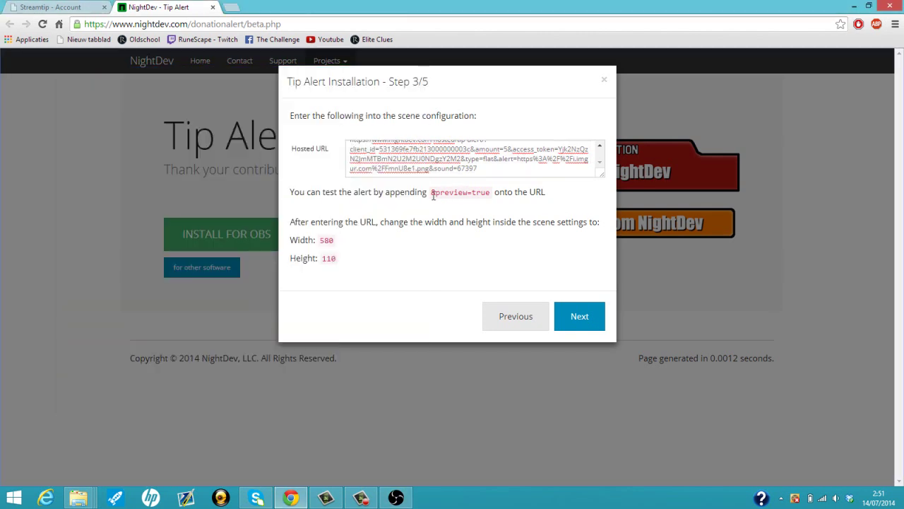
{"action": "left_click_drag", "start_coordinate": [431, 192], "coordinate": [488, 192]}
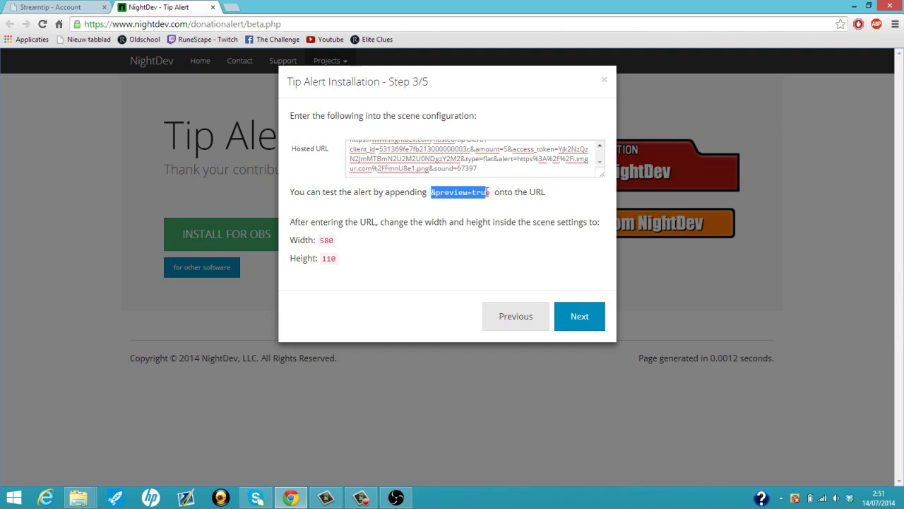
{"action": "right_click", "coordinate": [490, 191]}
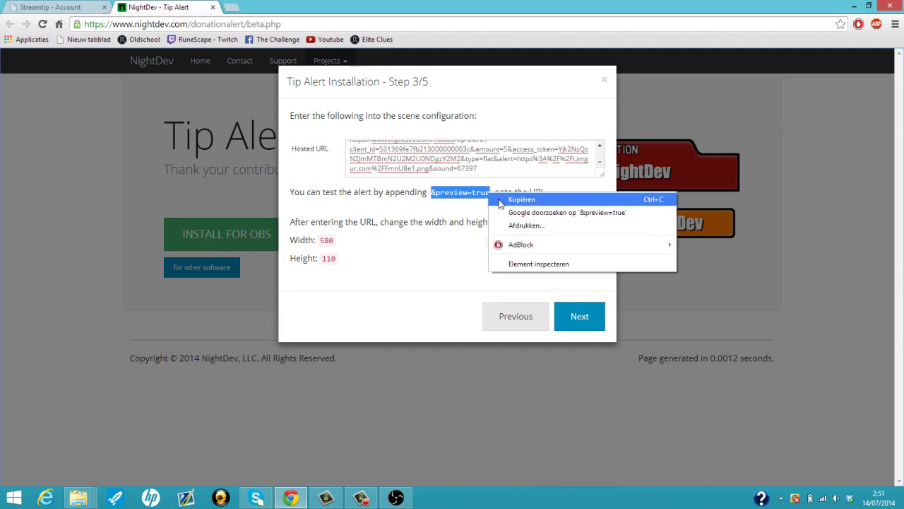
{"action": "left_click", "coordinate": [515, 195]}
{"action": "left_click", "coordinate": [396, 497]}
- Paste '&preview=true' onto the end of the CLR Browser URL, confirm, and turn scene editing off
{"action": "right_click", "coordinate": [190, 330]}
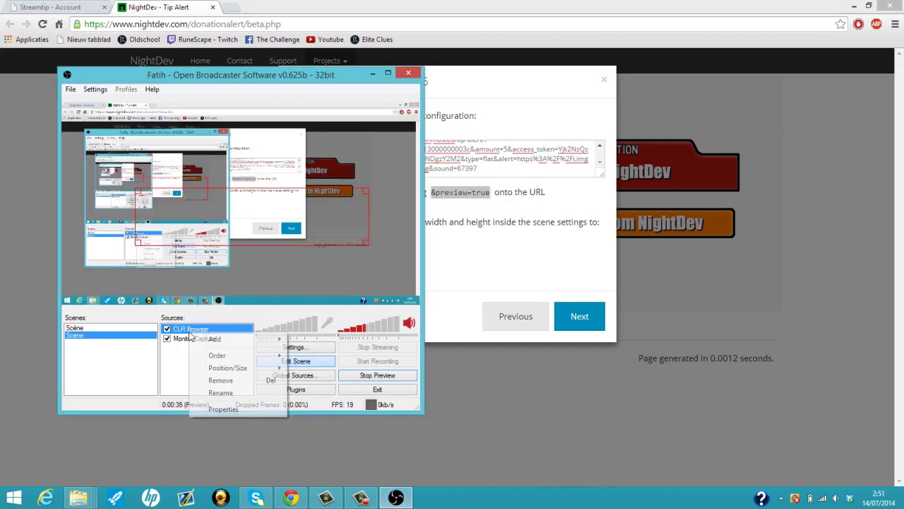
{"action": "left_click", "coordinate": [212, 409]}
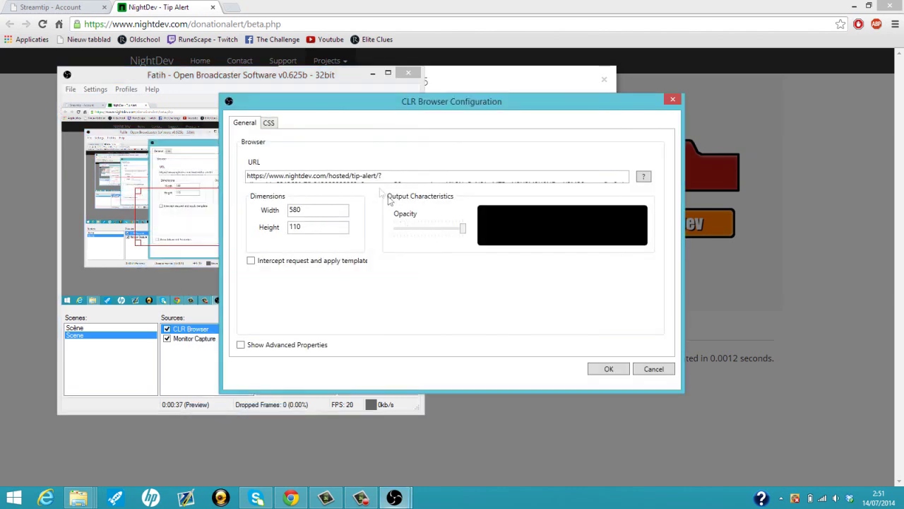
{"action": "left_click", "coordinate": [393, 177]}
{"action": "left_click", "coordinate": [464, 181]}
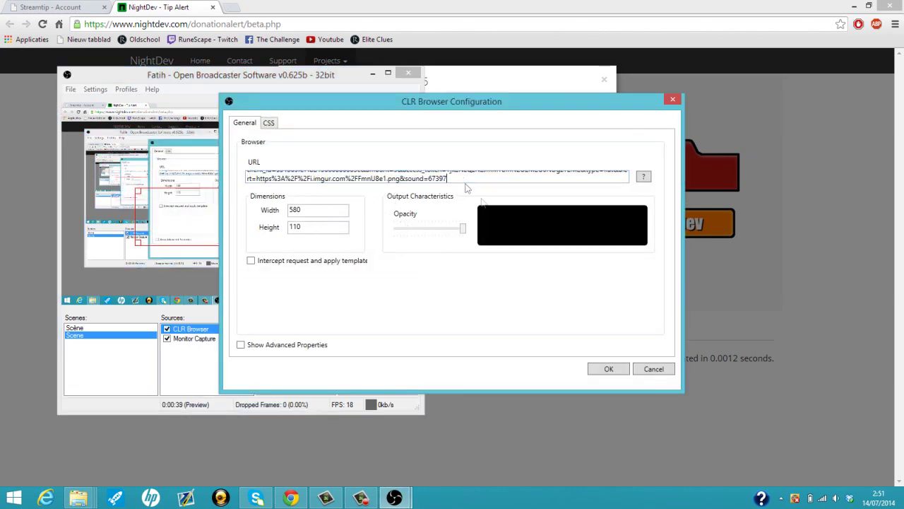
{"action": "right_click", "coordinate": [464, 183]}
{"action": "left_click", "coordinate": [496, 215]}
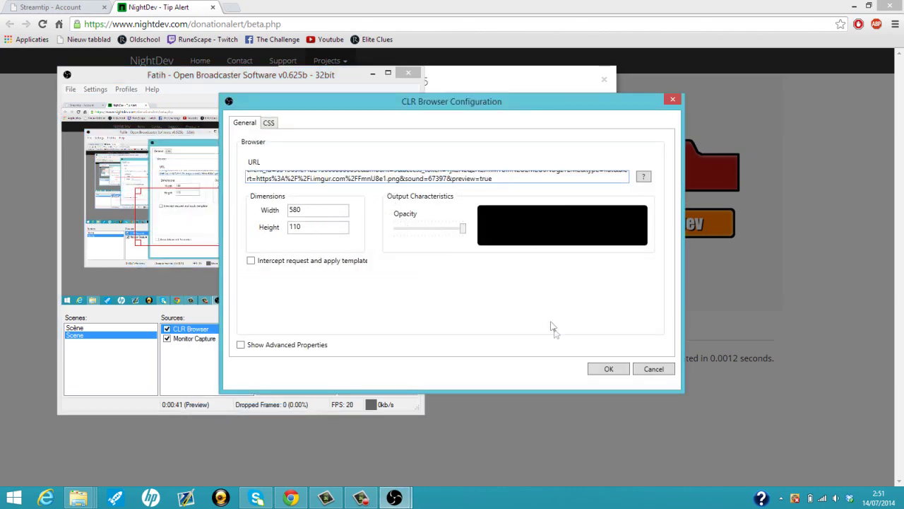
{"action": "left_click", "coordinate": [600, 371]}
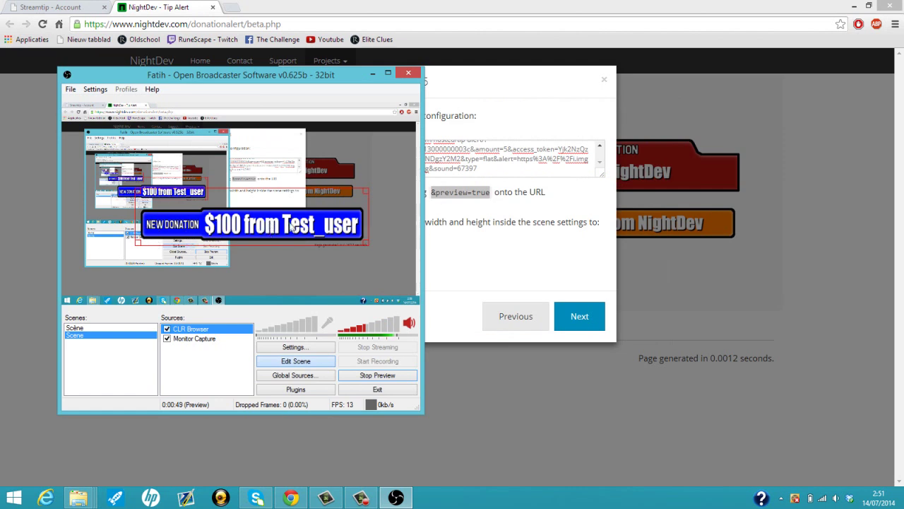
{"action": "left_click", "coordinate": [283, 364]}
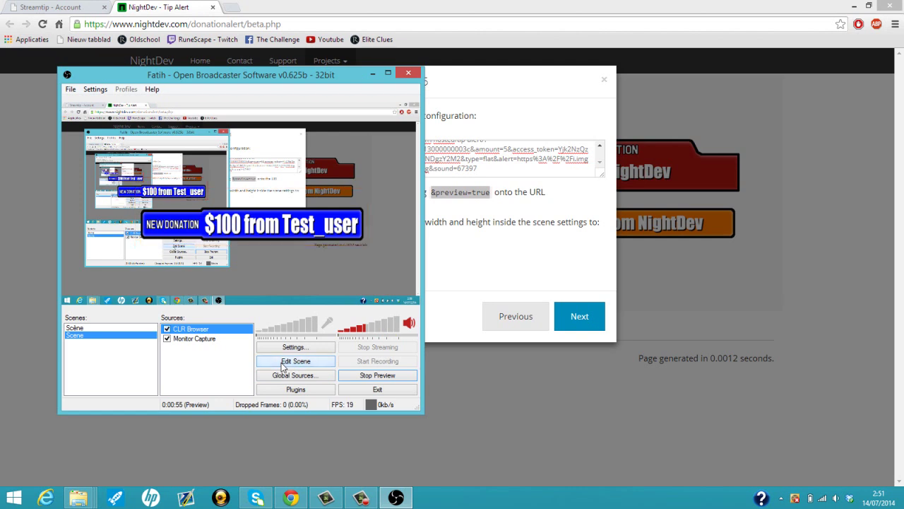
- Advance the Tip Alert wizard to Step 4/5 and copy the Streamtip tipping page address
{"action": "left_click", "coordinate": [445, 258]}
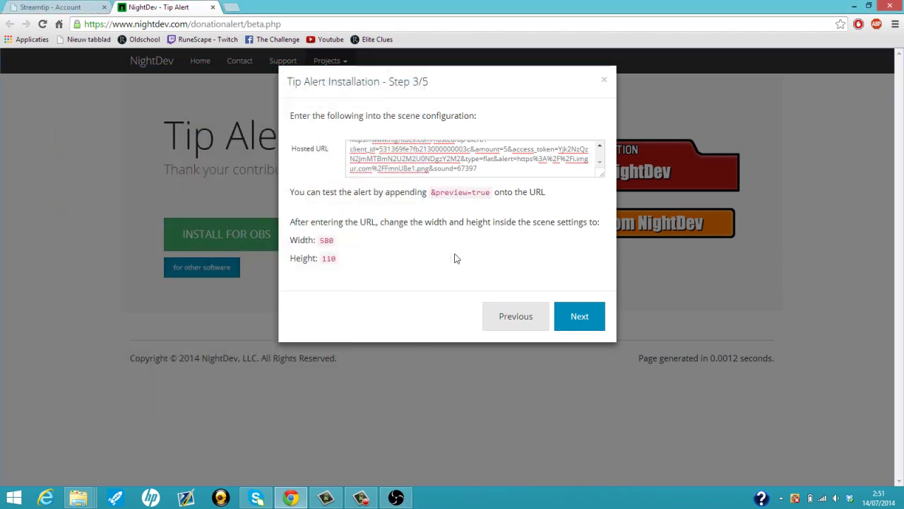
{"action": "left_click", "coordinate": [576, 311]}
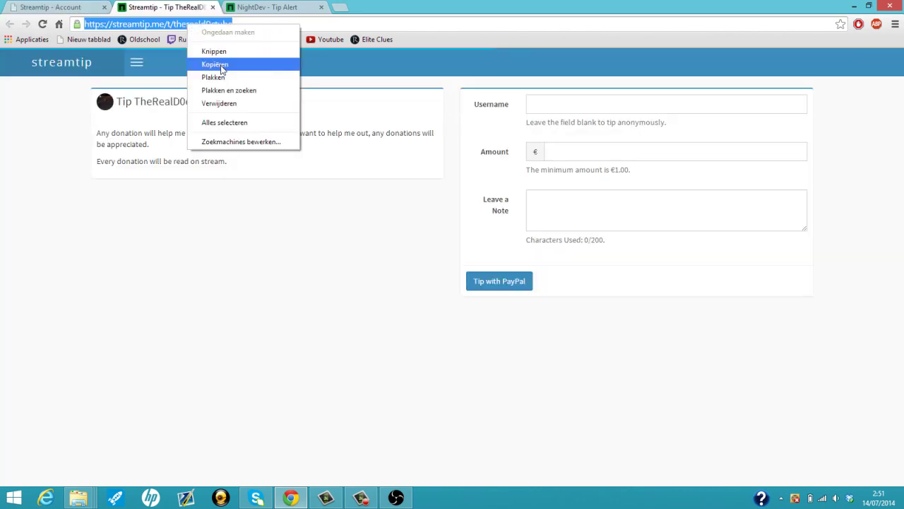
{"action": "left_click", "coordinate": [221, 68]}
{"action": "left_click", "coordinate": [267, 8]}
{"action": "left_click", "coordinate": [269, 24]}
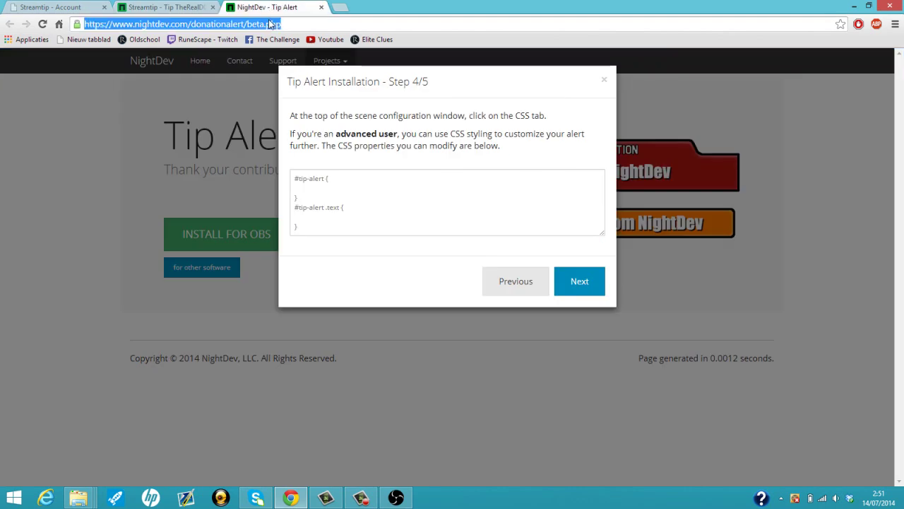
- Open the Twitch channel page and switch Edit Panels on
{"action": "type", "text": "t"}
{"action": "key", "text": "BackSpace"}
{"action": "type", "text": "h"}
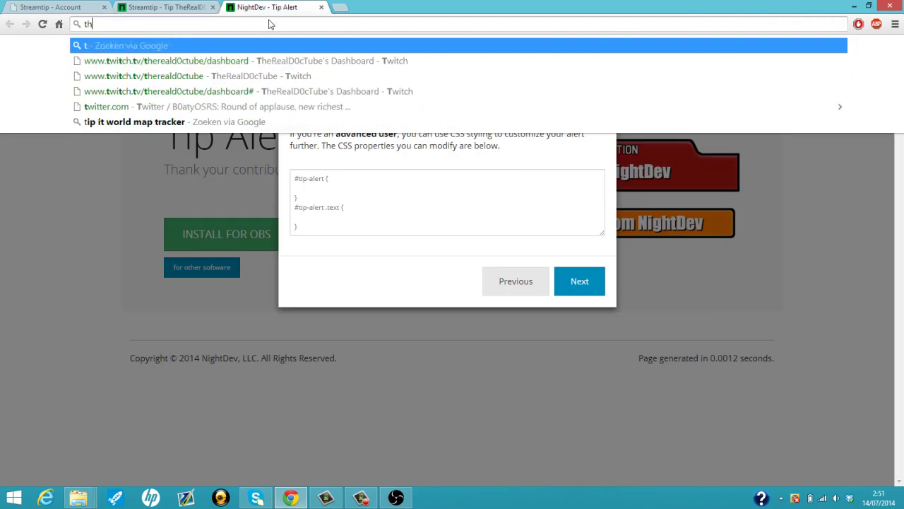
{"action": "type", "text": "ereald0ctube"}
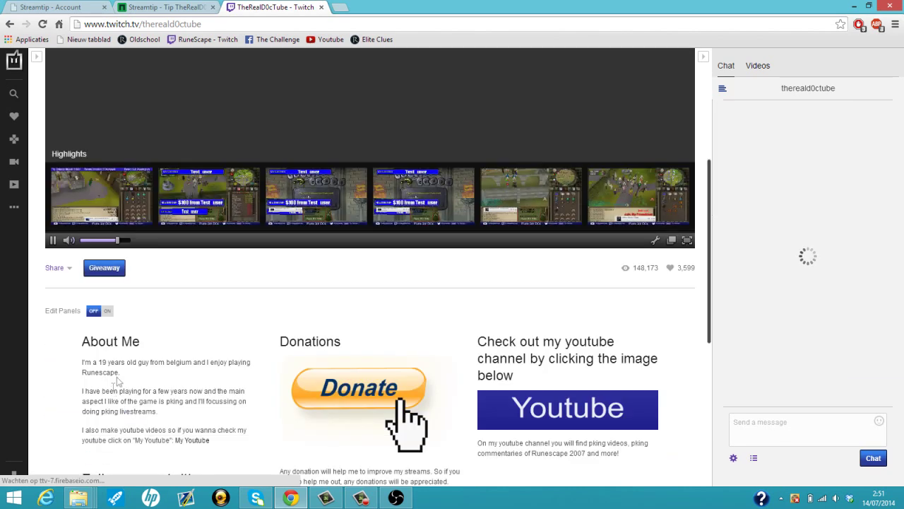
{"action": "scroll", "coordinate": [120, 410], "scroll_direction": "down", "scroll_amount": 3}
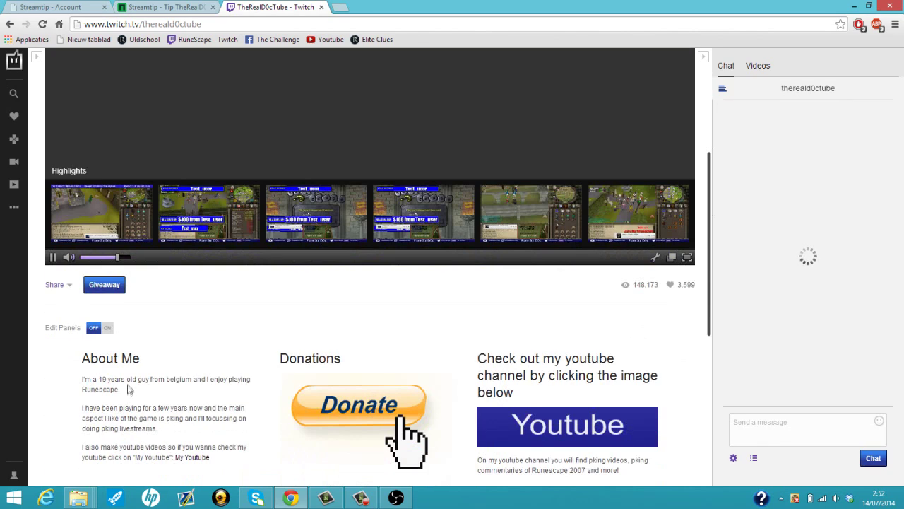
{"action": "left_click", "coordinate": [110, 332]}
{"action": "scroll", "coordinate": [340, 282], "scroll_direction": "down", "scroll_amount": 3}
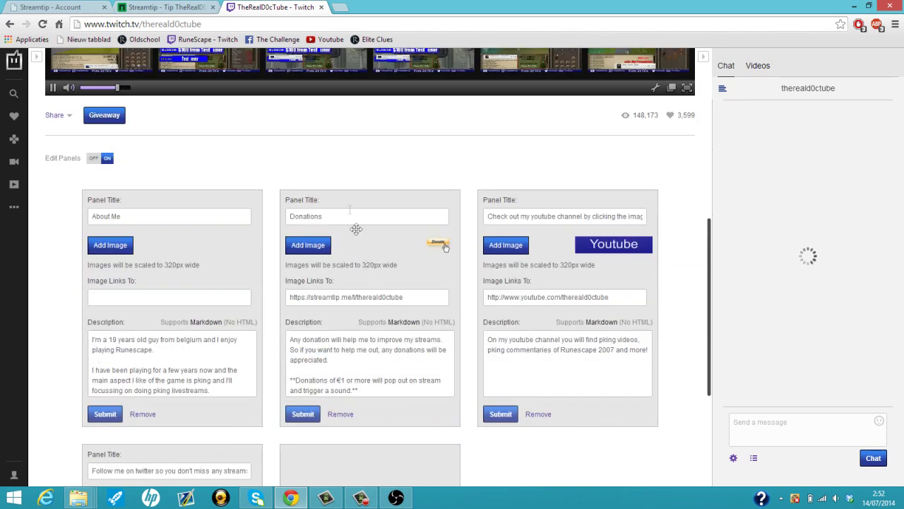
- Set the Donations panel's image link to the Streamtip tipping page and submit it
{"action": "left_click_drag", "start_coordinate": [337, 221], "coordinate": [272, 219]}
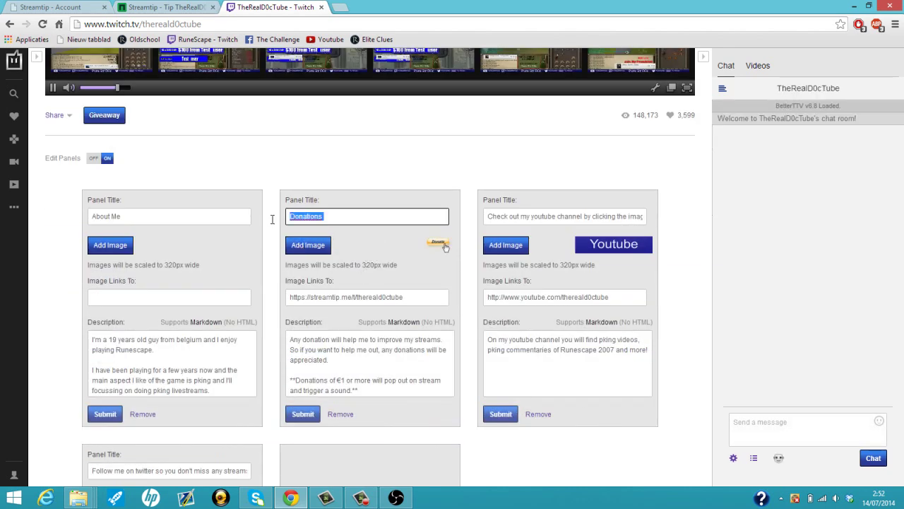
{"action": "left_click", "coordinate": [304, 301]}
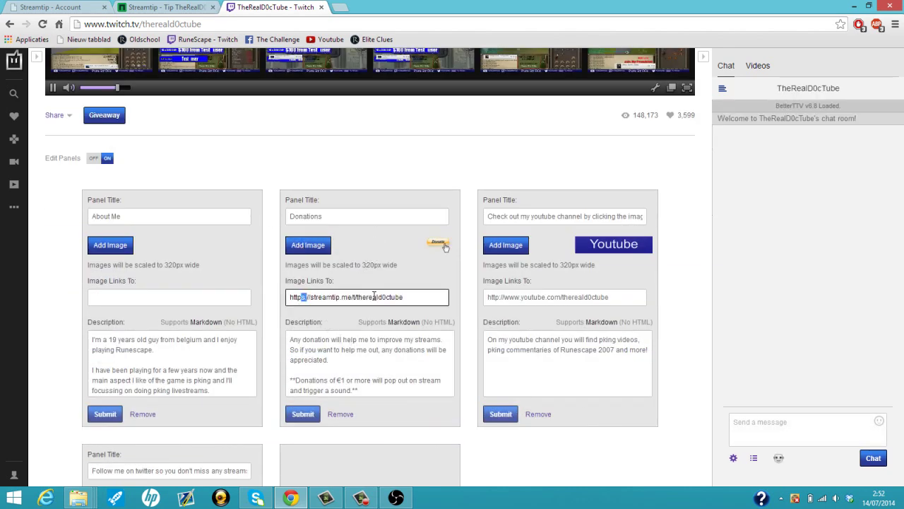
{"action": "left_click_drag", "start_coordinate": [305, 296], "coordinate": [415, 297]}
{"action": "left_click", "coordinate": [416, 297]}
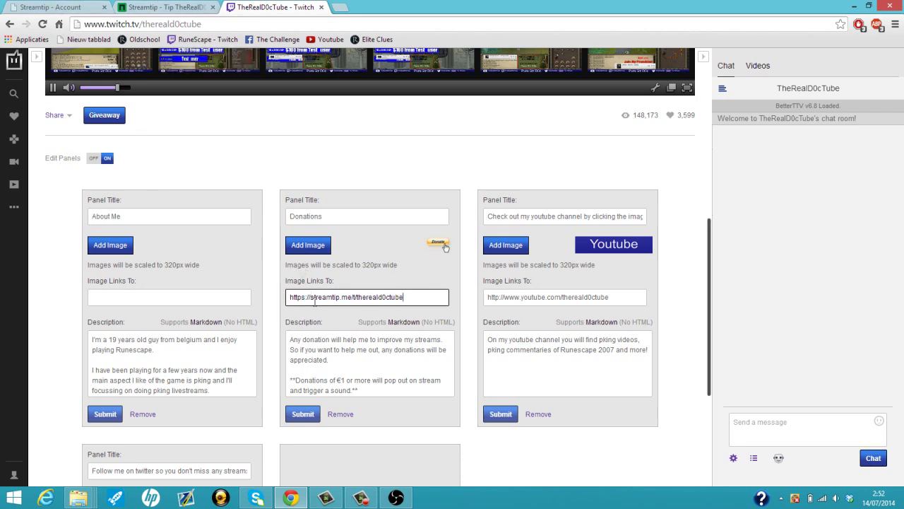
{"action": "left_click", "coordinate": [306, 416]}
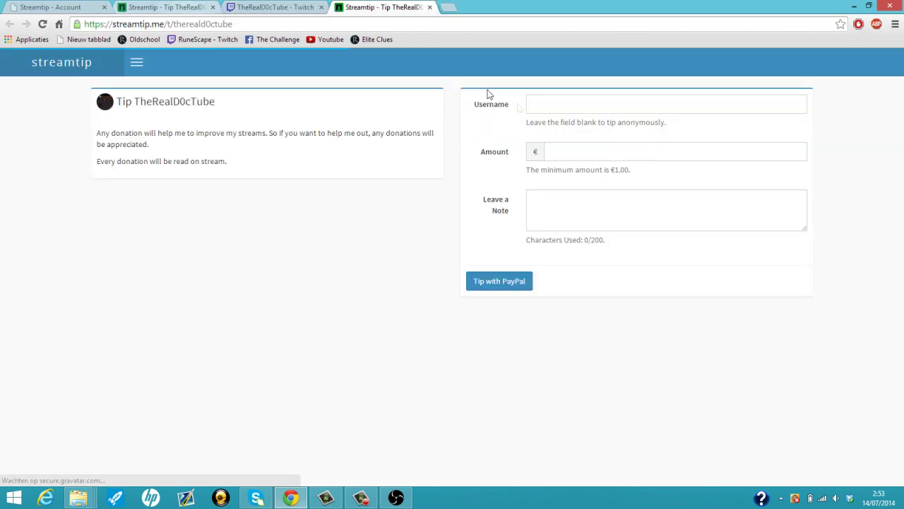
- Check the tipping page's Amount, Leave a Note and Username fields
{"action": "left_click", "coordinate": [567, 158]}
{"action": "key", "text": "Tab"}
{"action": "left_click", "coordinate": [573, 156]}
{"action": "left_click", "coordinate": [573, 111]}
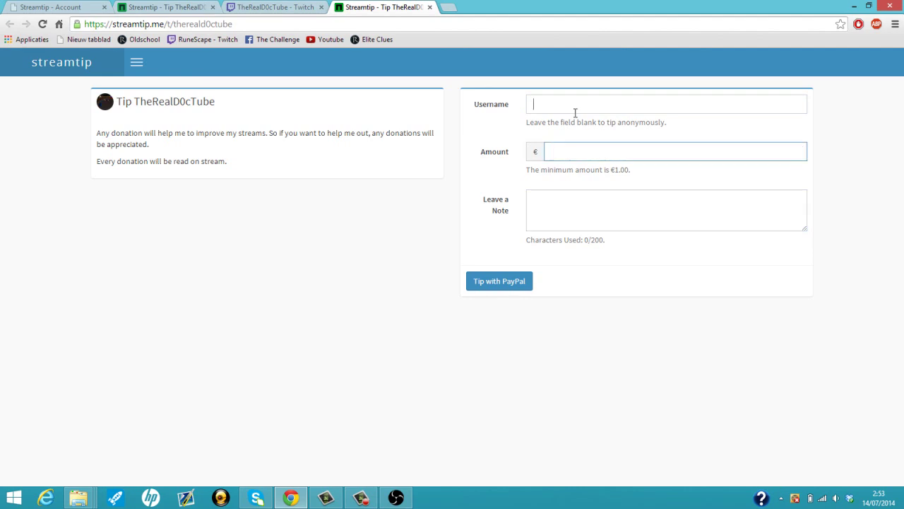
{"action": "left_click", "coordinate": [585, 229]}
{"action": "left_click", "coordinate": [586, 108]}
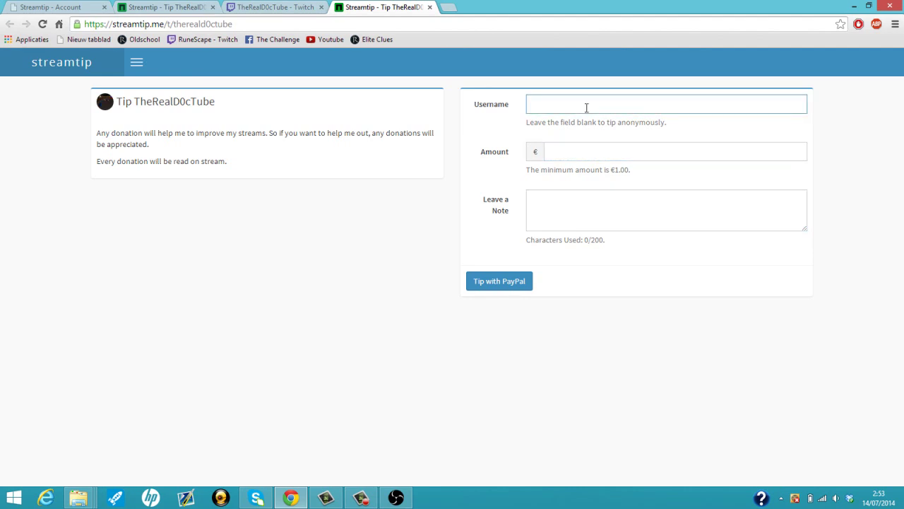